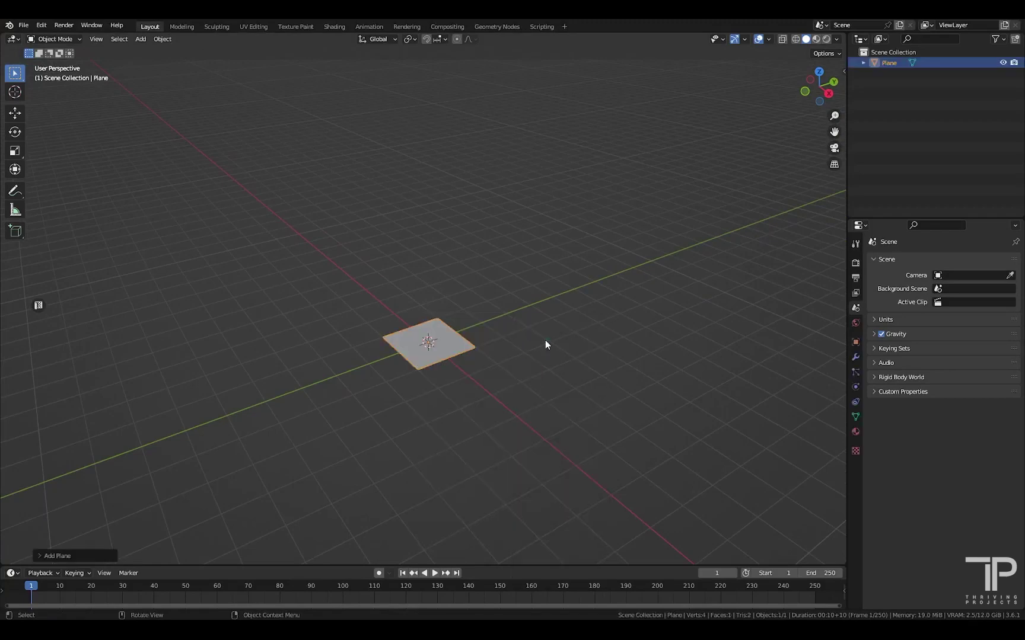
Add a camera to the scene and clear its location so it sits at the world origin.
{"action": "key", "text": "shift+a"}
{"action": "mouse_move", "coordinate": [516, 381]}
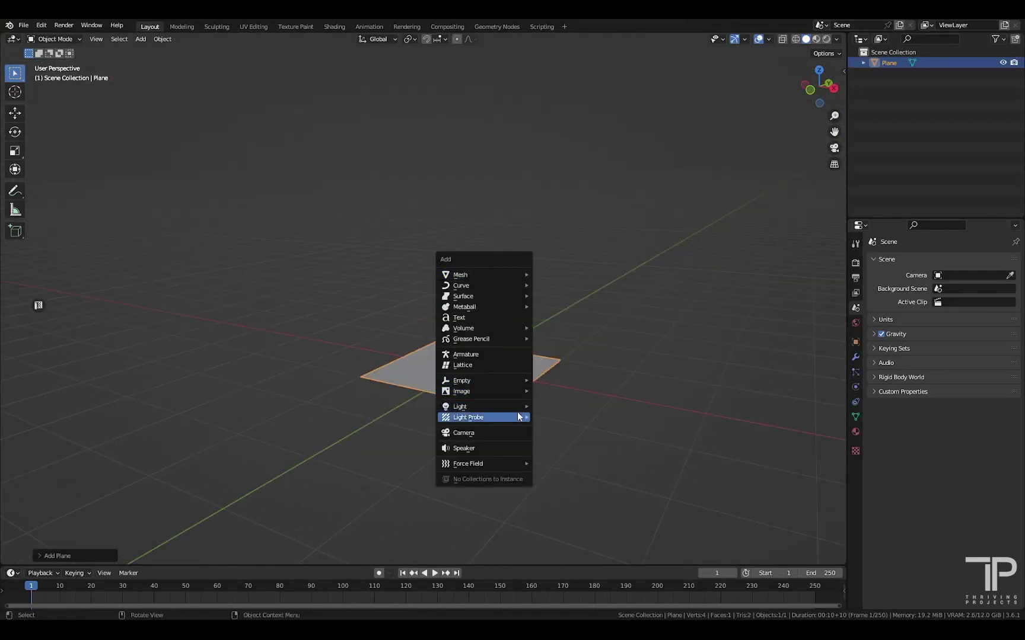
{"action": "left_click", "coordinate": [517, 432]}
{"action": "middle_click_drag", "start_coordinate": [507, 330], "coordinate": [479, 356]}
{"action": "key", "text": "alt+g"}
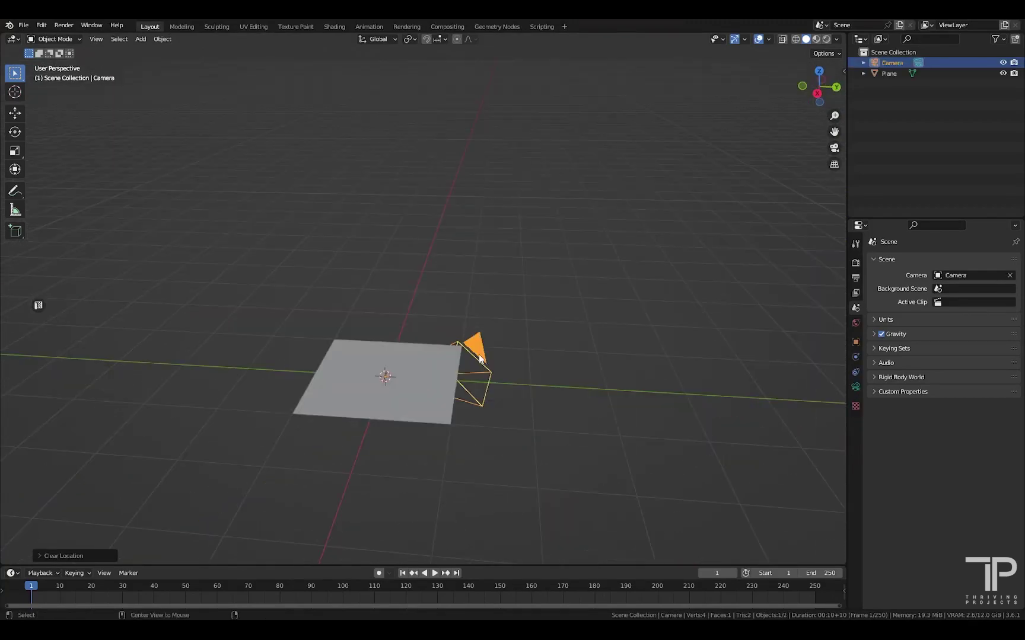
{"action": "middle_click_drag", "start_coordinate": [571, 350], "coordinate": [585, 305]}
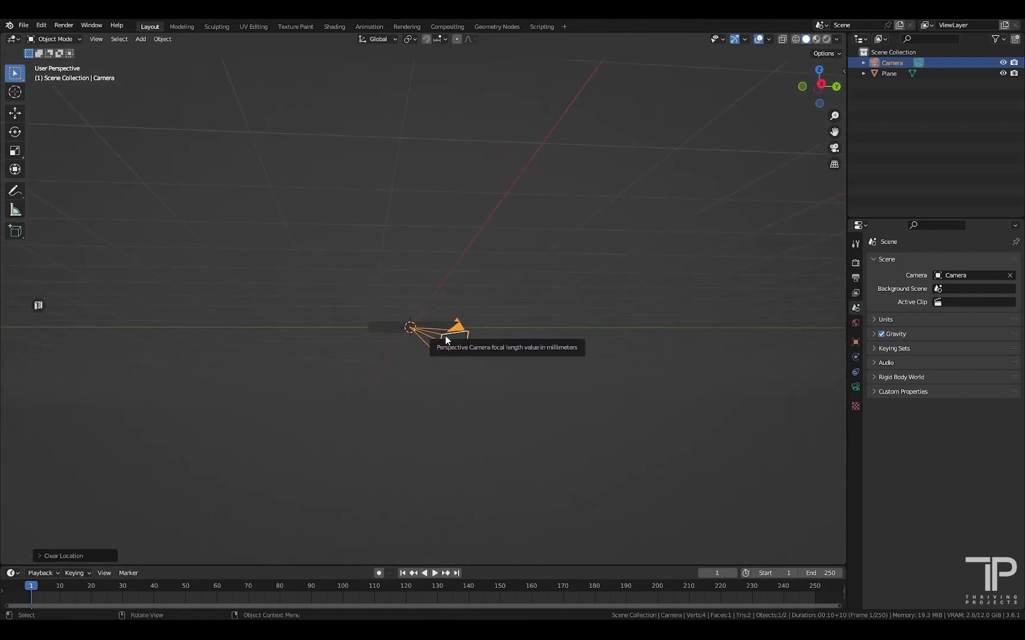
Set the camera's X, Y and Z rotation to 0 so it faces straight down.
{"action": "key", "text": "n"}
{"action": "left_click", "coordinate": [784, 140]}
{"action": "type", "text": "0"}
{"action": "key", "text": "Tab"}
{"action": "type", "text": "0"}
{"action": "key", "text": "Tab"}
{"action": "type", "text": "0"}
{"action": "key", "text": "Return"}
Raise the camera straight up above the plane and look through it.
{"action": "middle_click_drag", "start_coordinate": [324, 396], "coordinate": [369, 421]}
{"action": "key", "text": "g"}
{"action": "left_click_drag", "start_coordinate": [421, 300], "coordinate": [417, 118]}
{"action": "key", "text": "KP_0"}
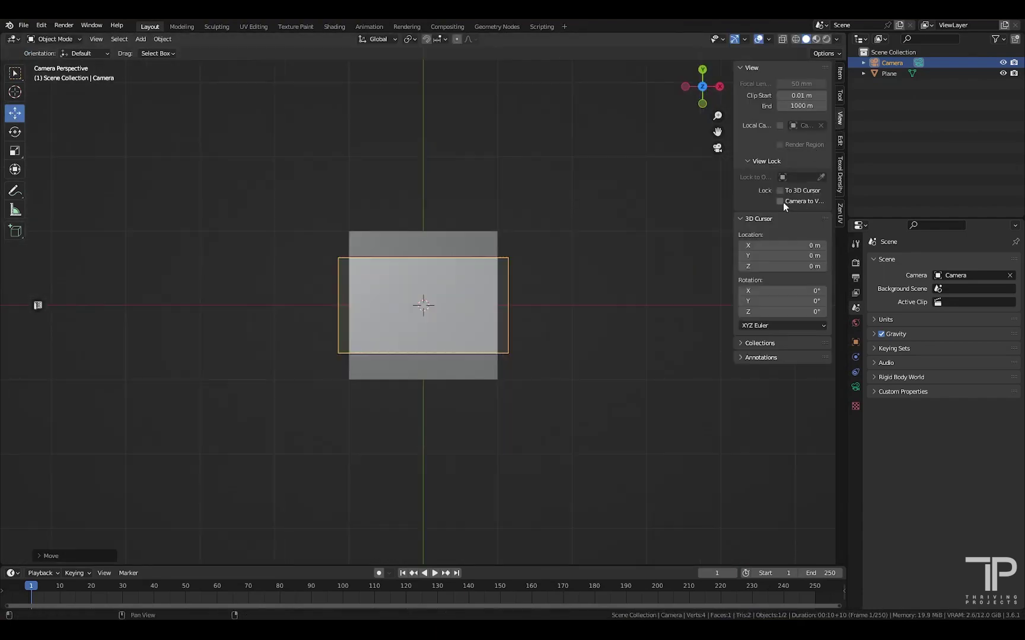
Lock the camera to the view and reframe the plane more closely.
{"action": "left_click", "coordinate": [780, 201]}
{"action": "scroll", "coordinate": [402, 309], "scroll_direction": "up", "scroll_amount": 3}
{"action": "scroll", "coordinate": [490, 308], "scroll_direction": "down", "scroll_amount": 1}
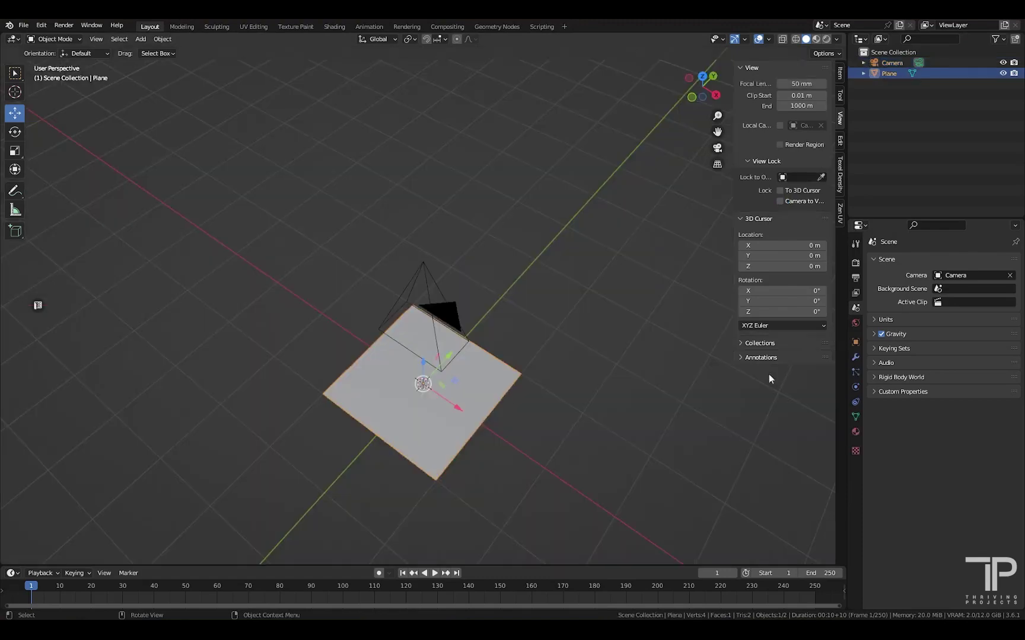
Create a new material on the plane and name it Surface.
{"action": "left_click", "coordinate": [855, 431]}
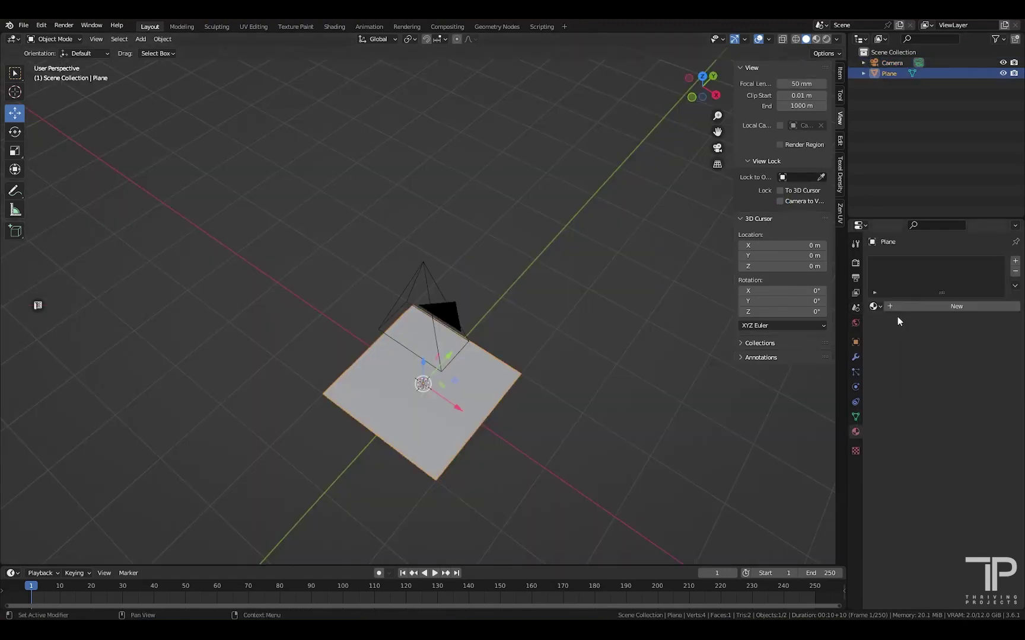
{"action": "left_click", "coordinate": [914, 305]}
{"action": "double_click", "coordinate": [905, 263]}
{"action": "type", "text": "Surface"}
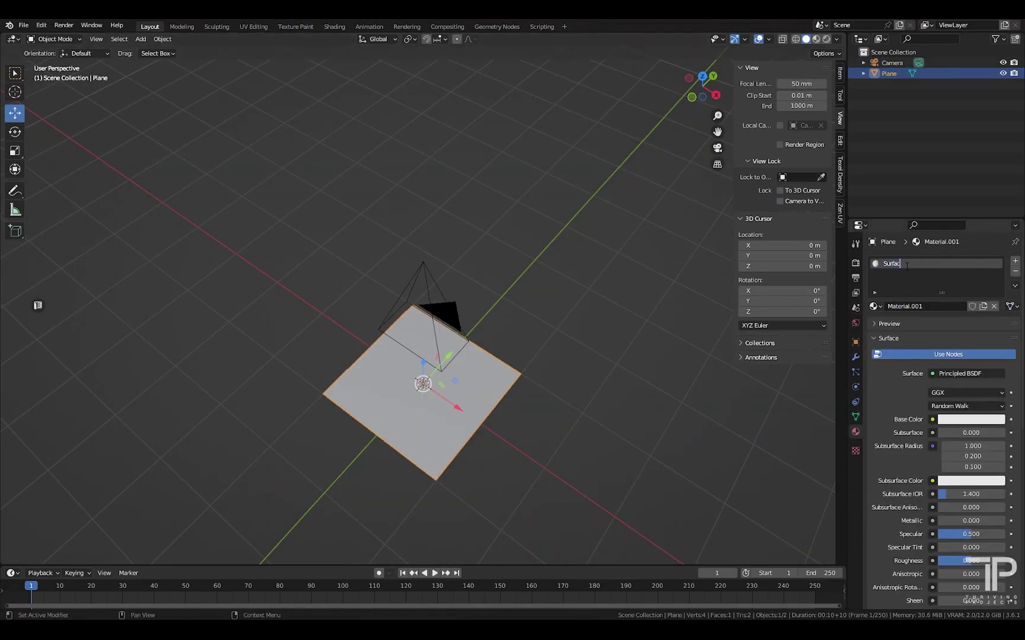
{"action": "key", "text": "Return"}
Switch to the Shading workspace to edit the Surface material's nodes.
{"action": "left_click", "coordinate": [332, 27]}
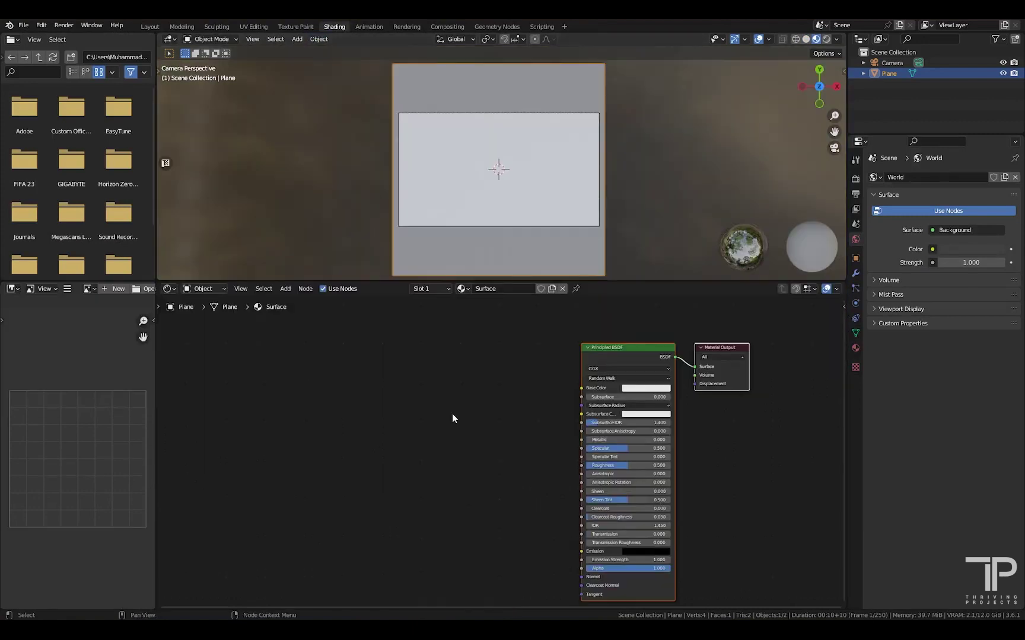
{"action": "mouse_move", "coordinate": [454, 413]}
{"action": "middle_mouse_down"}
{"action": "mouse_move", "coordinate": [480, 391]}
{"action": "mouse_move", "coordinate": [463, 395]}
{"action": "middle_mouse_up"}
{"action": "scroll", "coordinate": [480, 391], "scroll_direction": "down", "scroll_amount": 1}
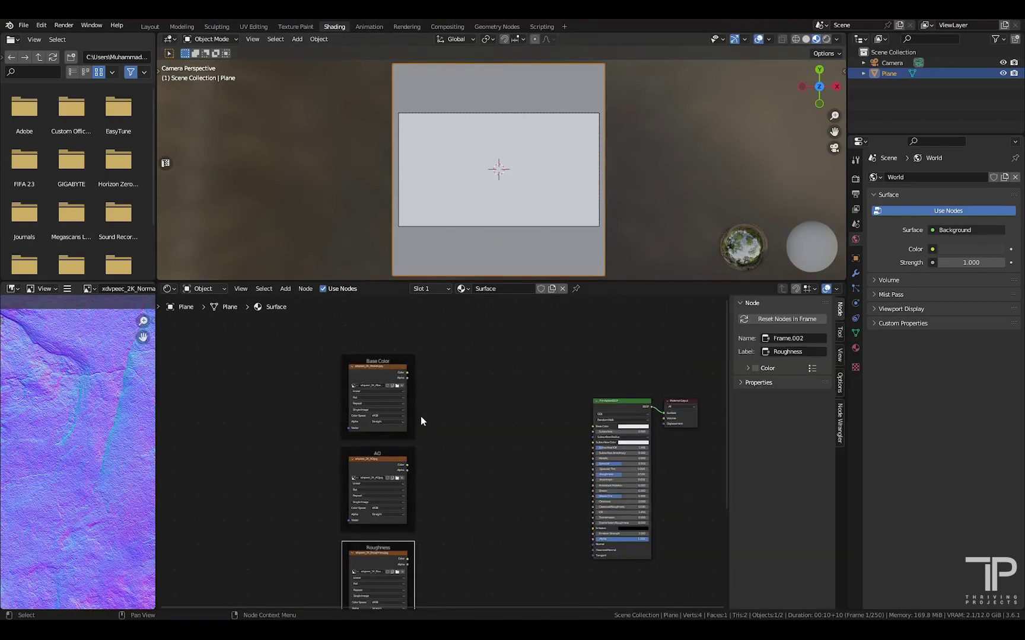
Add a Vector Math node beside the Base Color texture in the node graph.
{"action": "scroll", "coordinate": [405, 430], "scroll_direction": "down", "scroll_amount": 1}
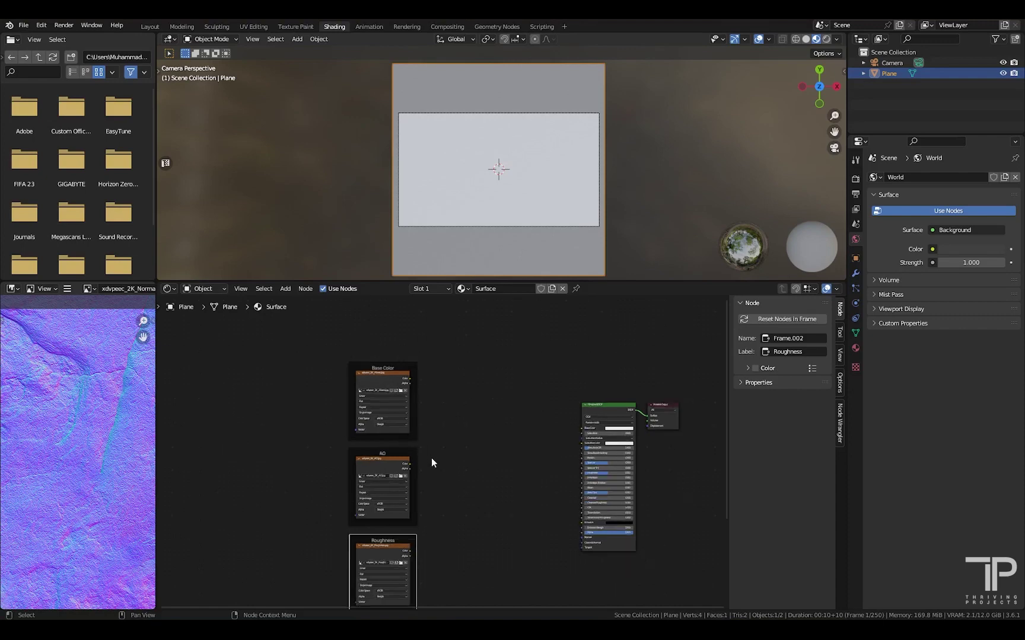
{"action": "middle_click_drag", "start_coordinate": [430, 457], "coordinate": [437, 408]}
{"action": "middle_click_drag", "start_coordinate": [471, 556], "coordinate": [467, 510]}
{"action": "middle_click_drag", "start_coordinate": [503, 447], "coordinate": [453, 546]}
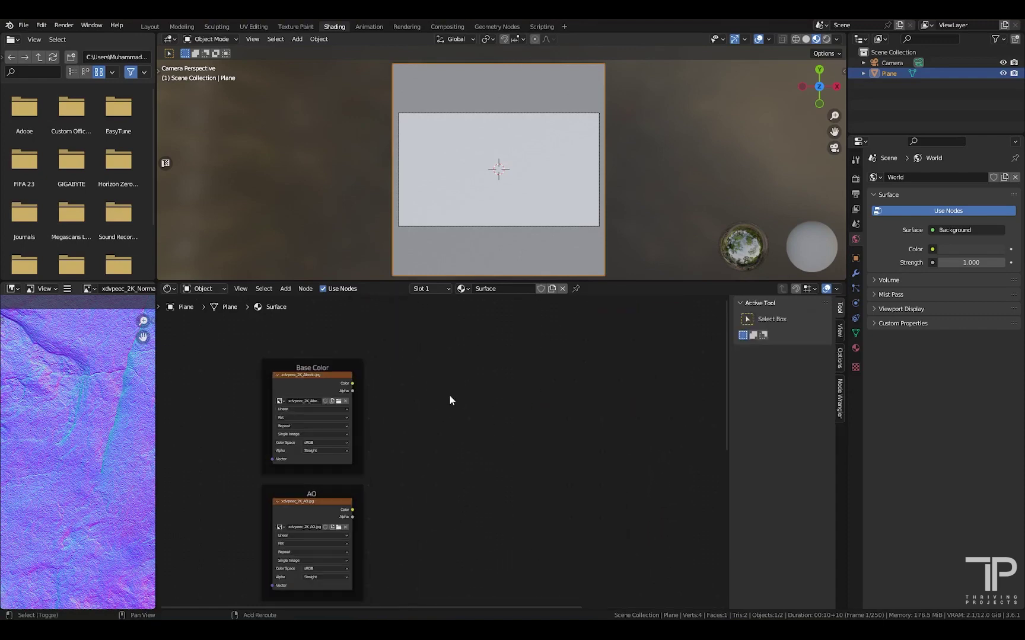
{"action": "key", "text": "shift+a"}
{"action": "left_click", "coordinate": [449, 396]}
{"action": "type", "text": "math"}
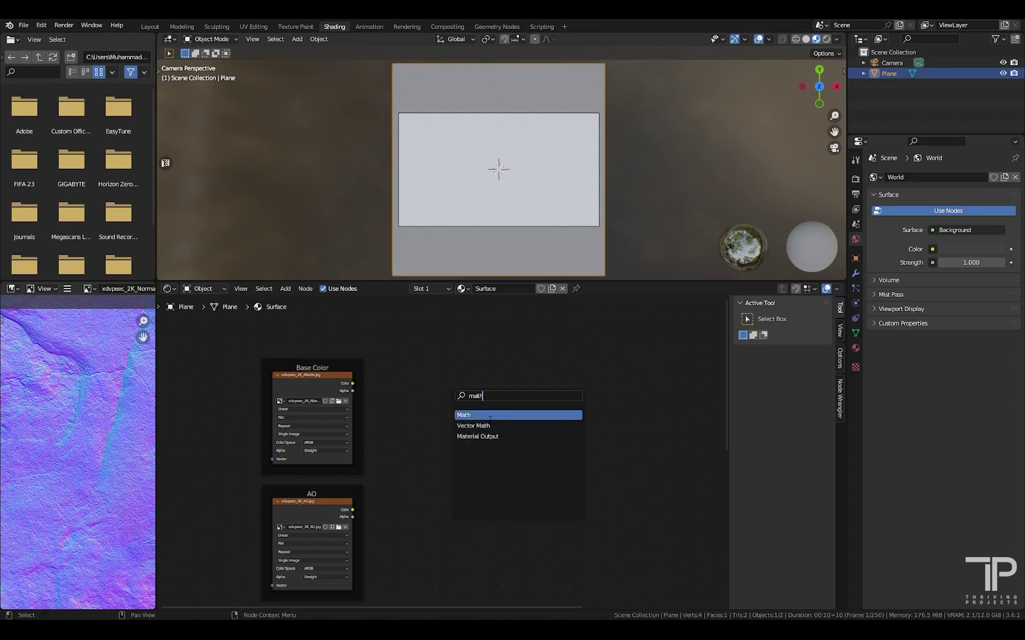
{"action": "left_click", "coordinate": [507, 426]}
{"action": "left_click", "coordinate": [515, 413]}
{"action": "scroll", "coordinate": [520, 386], "scroll_direction": "up", "scroll_amount": 1}
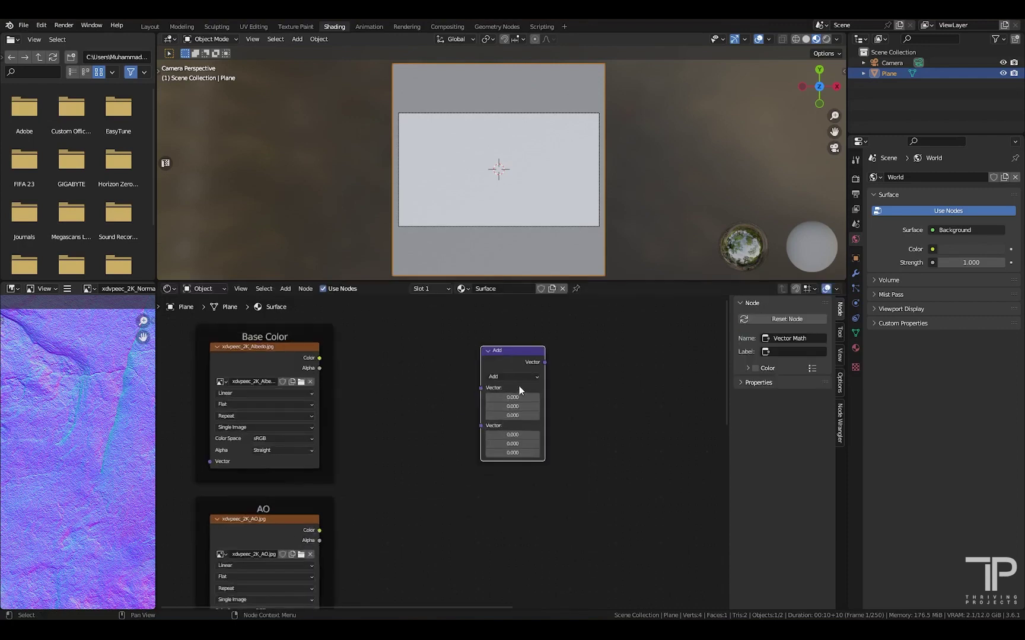
Set the Vector Math node to Multiply and route the Base Color and AO textures through it into the shader's Base Color.
{"action": "left_click", "coordinate": [518, 378]}
{"action": "left_click", "coordinate": [512, 408]}
{"action": "left_click_drag", "start_coordinate": [320, 358], "coordinate": [511, 334]}
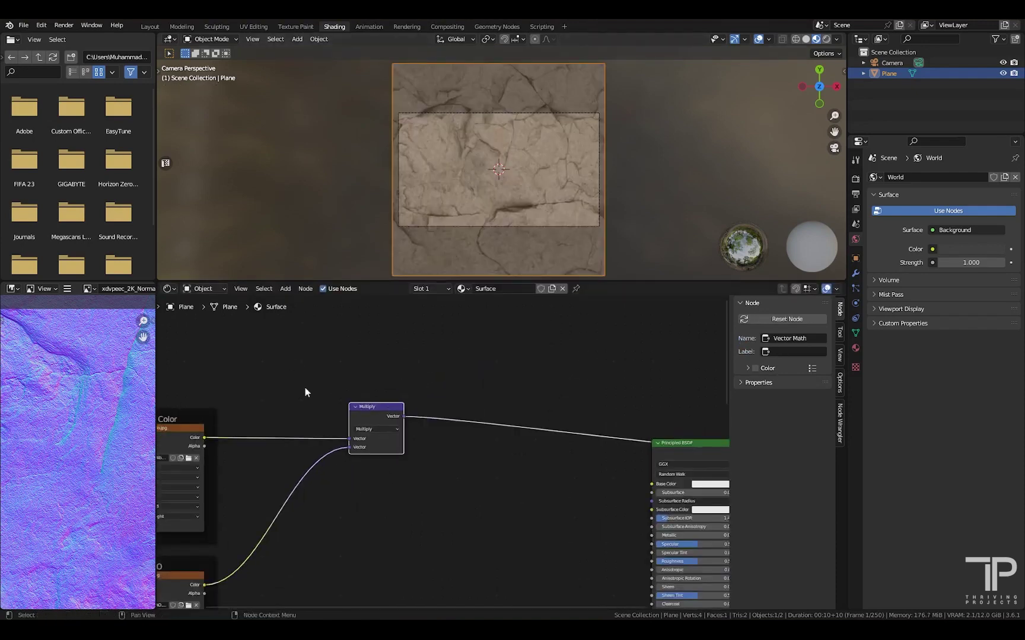
{"action": "scroll", "coordinate": [299, 437], "scroll_direction": "left", "scroll_amount": 5, "text": "ctrl"}
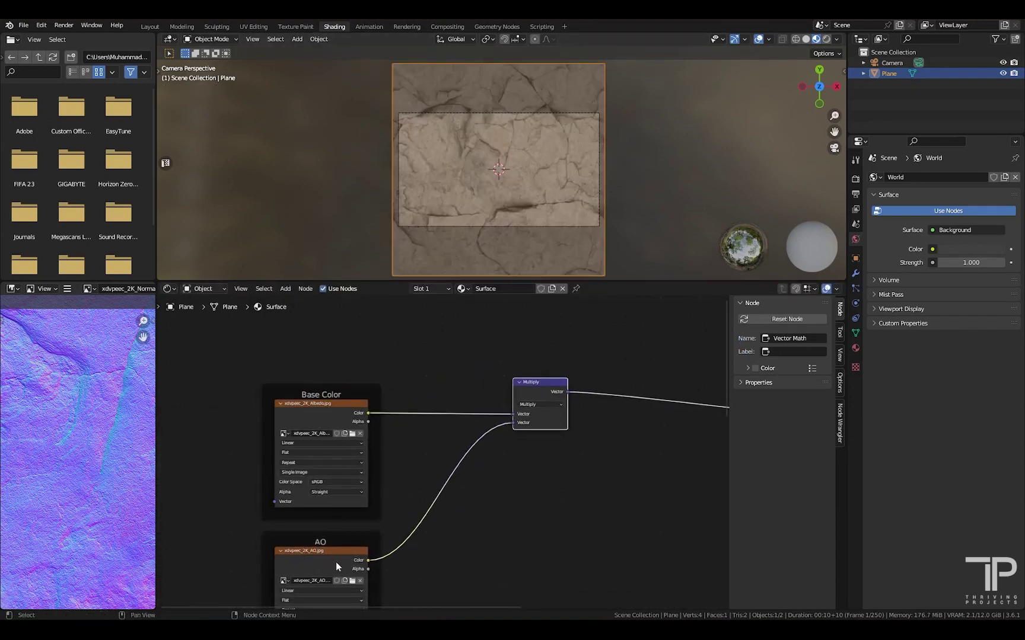
Insert a reroute point on the AO link below the Multiply node and preview the AO texture on the plane.
{"action": "middle_click_drag", "start_coordinate": [554, 380], "coordinate": [508, 352]}
{"action": "right_click_drag", "start_coordinate": [385, 454], "coordinate": [415, 471], "text": "shift"}
{"action": "left_click_drag", "start_coordinate": [401, 463], "coordinate": [418, 535]}
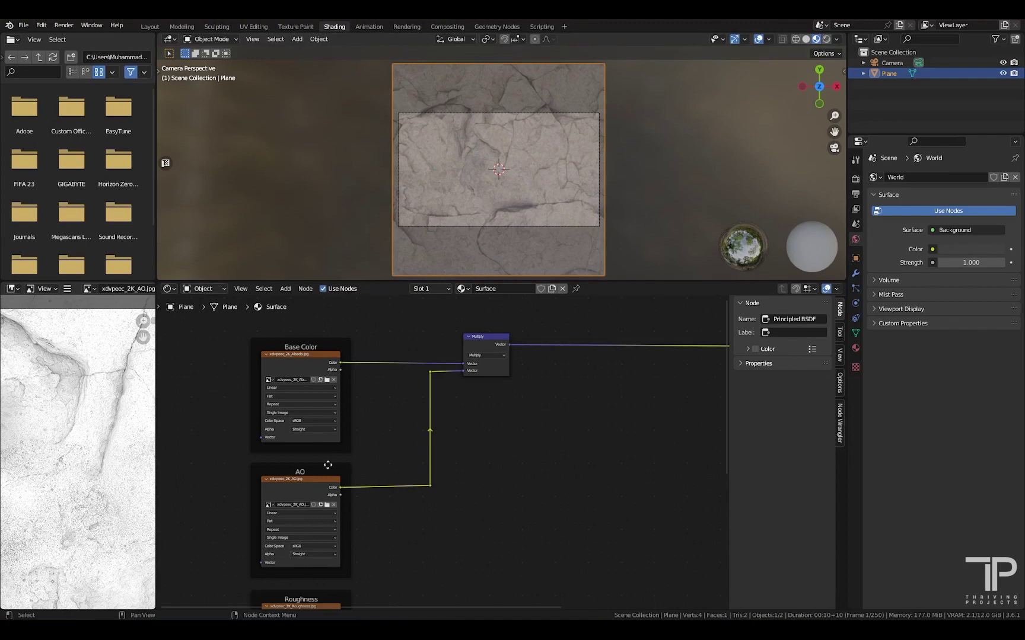
{"action": "left_click", "coordinate": [319, 484]}
{"action": "left_click", "coordinate": [318, 484], "text": "ctrl+shift"}
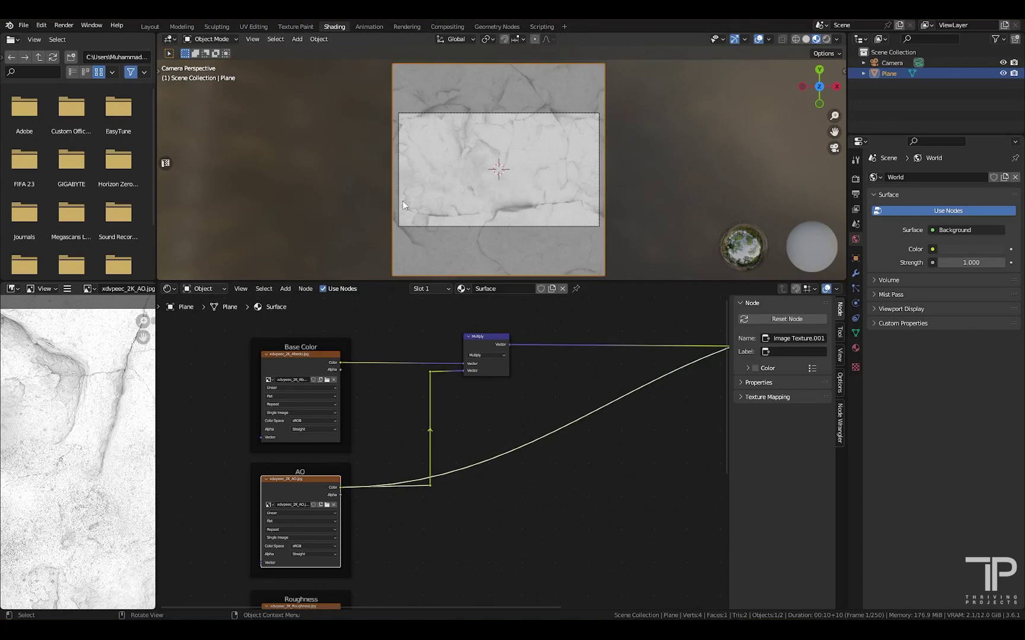
Add an Invert Color node to the AO preview branch, fed from the AO reroute point.
{"action": "scroll", "coordinate": [496, 491], "scroll_direction": "down", "scroll_amount": 1}
{"action": "middle_click_drag", "start_coordinate": [499, 488], "coordinate": [457, 455]}
{"action": "left_click", "coordinate": [472, 459]}
{"action": "key", "text": "shift+a"}
{"action": "left_click", "coordinate": [473, 460]}
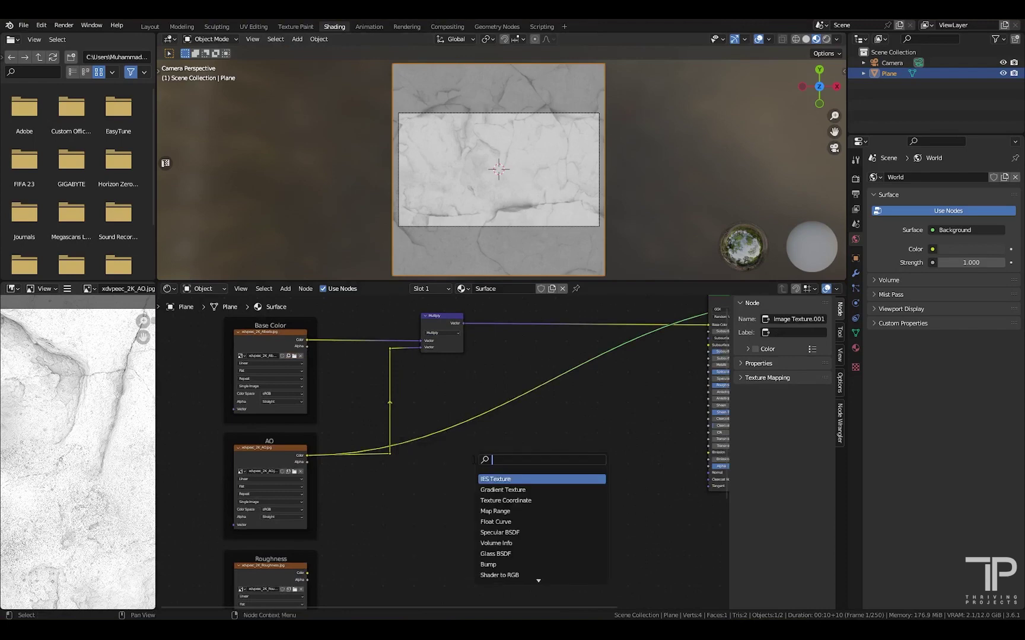
{"action": "type", "text": "invert"}
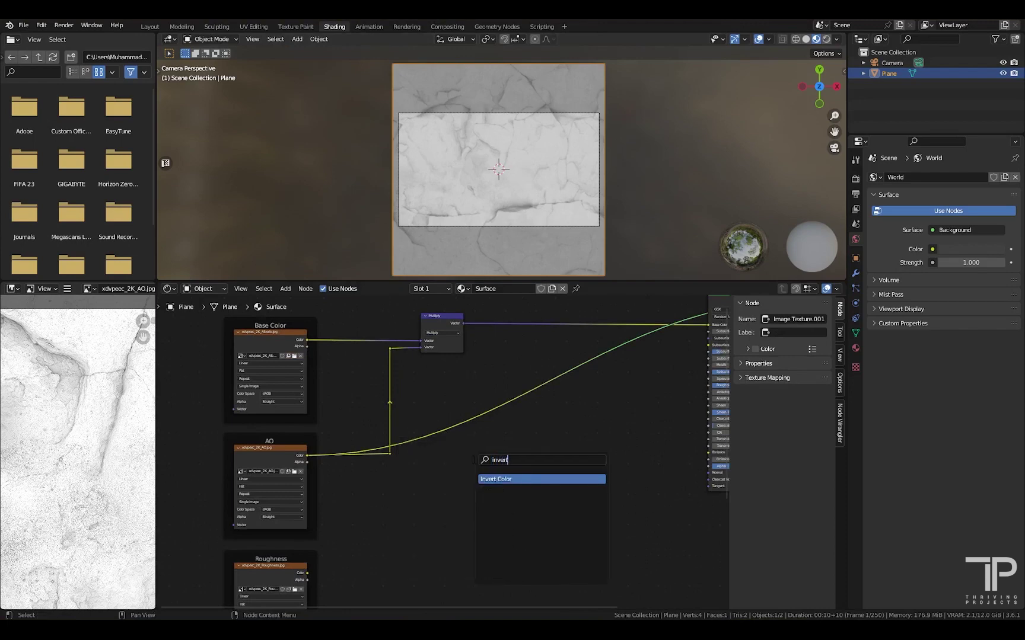
{"action": "key", "text": "Return"}
{"action": "left_click", "coordinate": [473, 460]}
{"action": "scroll", "coordinate": [472, 460], "scroll_direction": "up", "scroll_amount": 2}
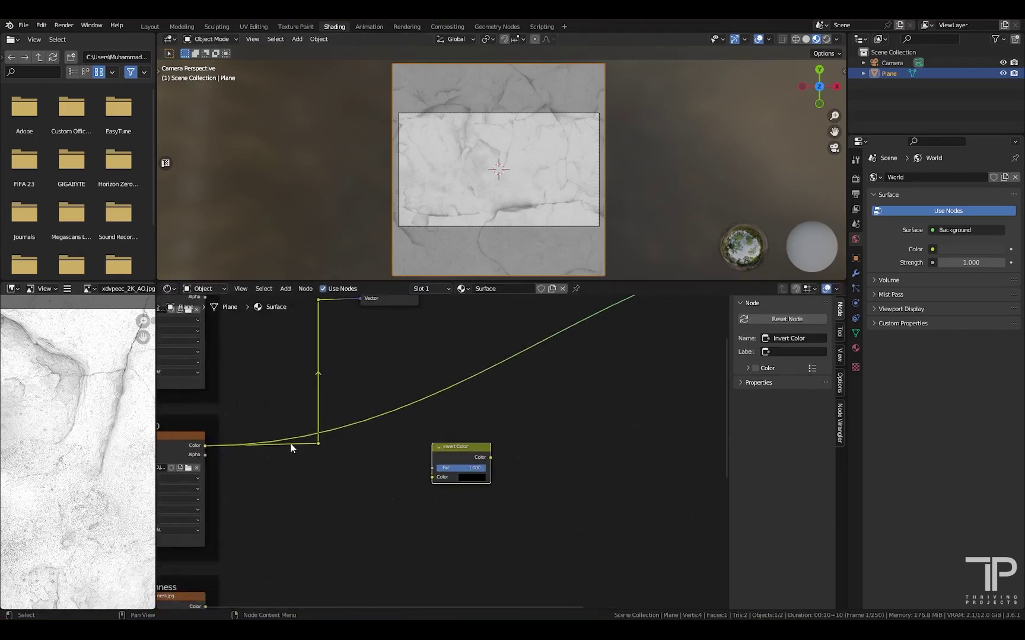
{"action": "left_click_drag", "start_coordinate": [321, 444], "coordinate": [383, 416]}
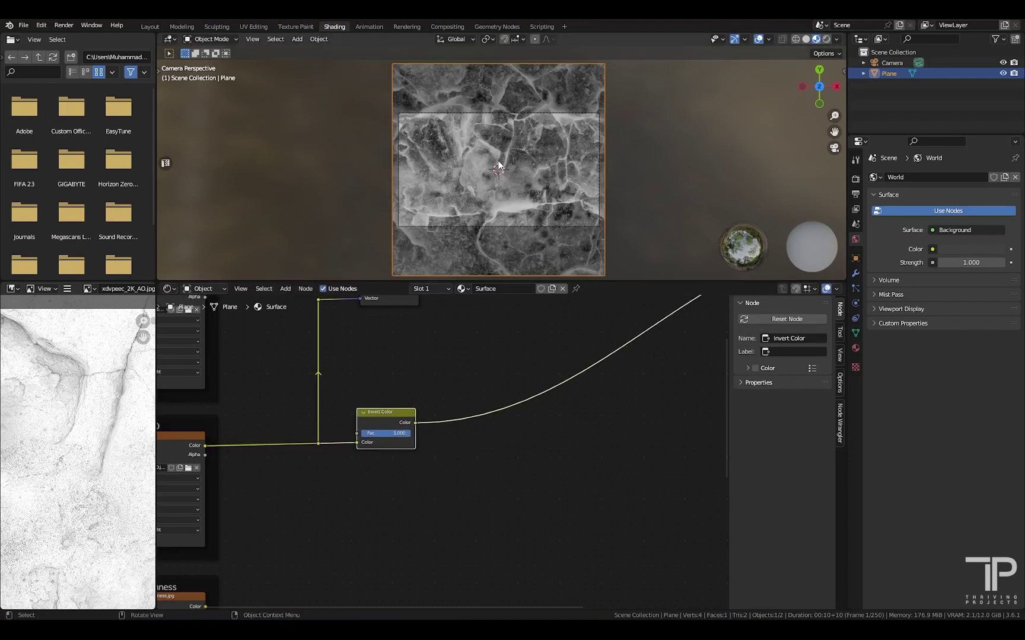
Insert a Math node after Invert Color and set its operation to Multiply.
{"action": "scroll", "coordinate": [374, 413], "scroll_direction": "down", "scroll_amount": 2}
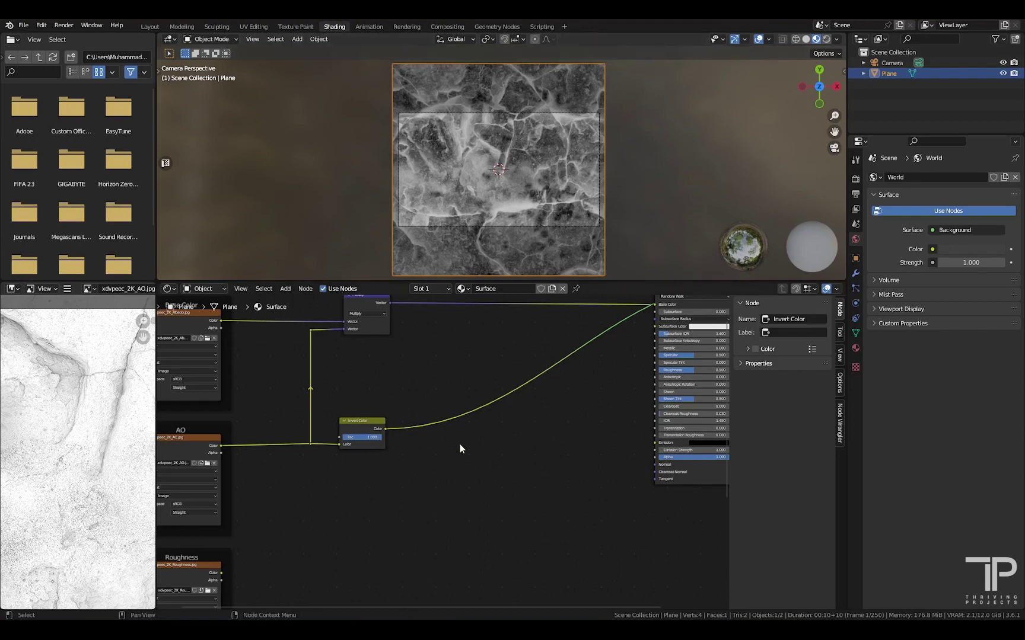
{"action": "key", "text": "shift+a"}
{"action": "type", "text": "math"}
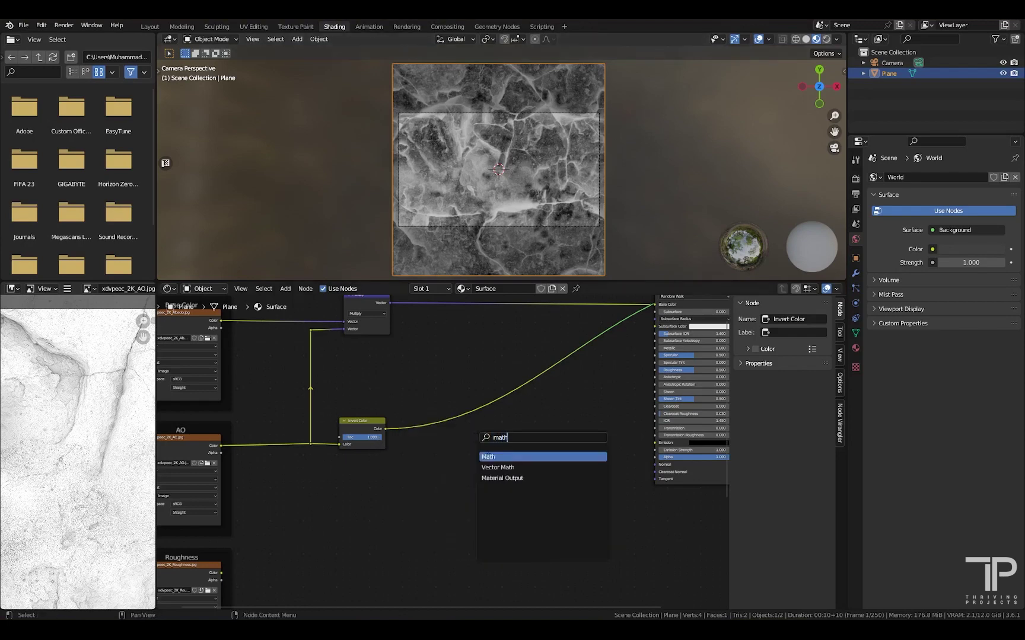
{"action": "key", "text": "Return"}
{"action": "left_click", "coordinate": [479, 437]}
{"action": "scroll", "coordinate": [479, 437], "scroll_direction": "up", "scroll_amount": 3}
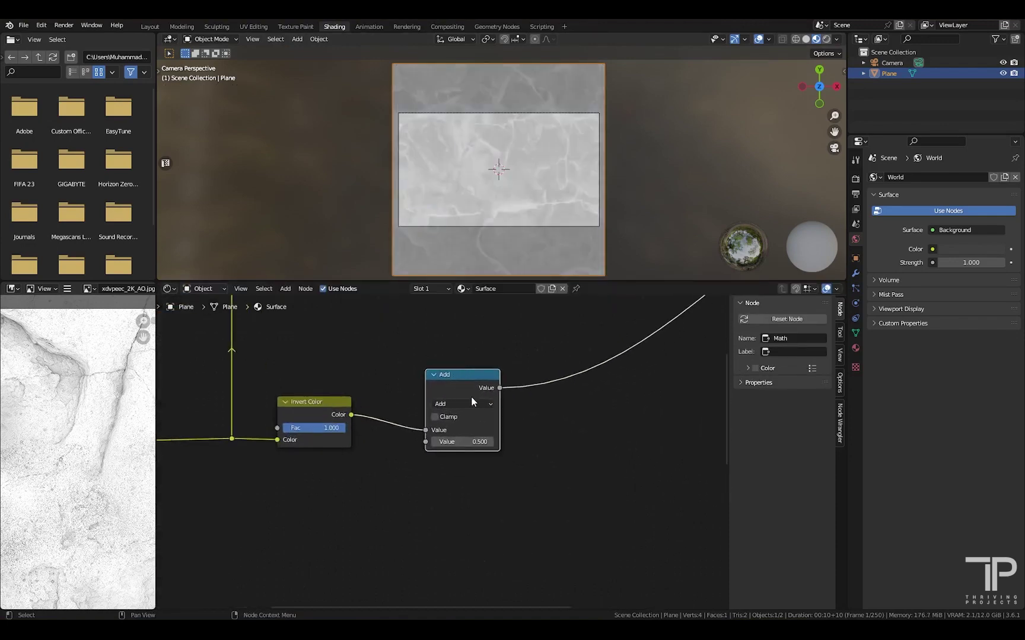
{"action": "left_click", "coordinate": [472, 401]}
{"action": "left_click", "coordinate": [469, 456]}
Duplicate the Math node onto the link after Multiply and set the copy to Power.
{"action": "scroll", "coordinate": [436, 405], "scroll_direction": "down", "scroll_amount": 2}
{"action": "key", "text": "shift+d"}
{"action": "left_click", "coordinate": [537, 417]}
{"action": "left_click", "coordinate": [537, 437]}
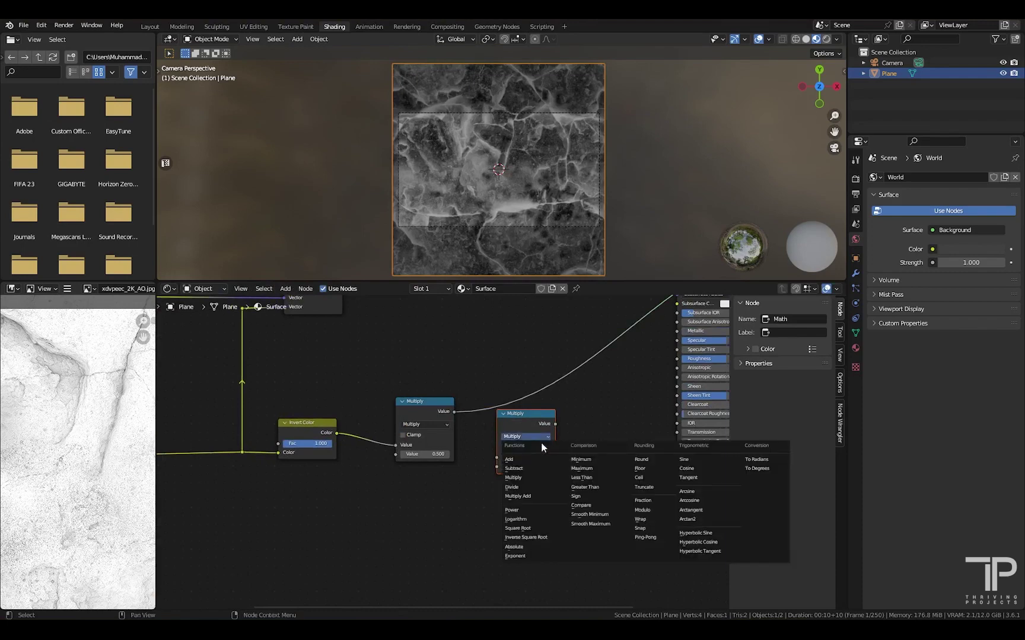
{"action": "left_click", "coordinate": [512, 510]}
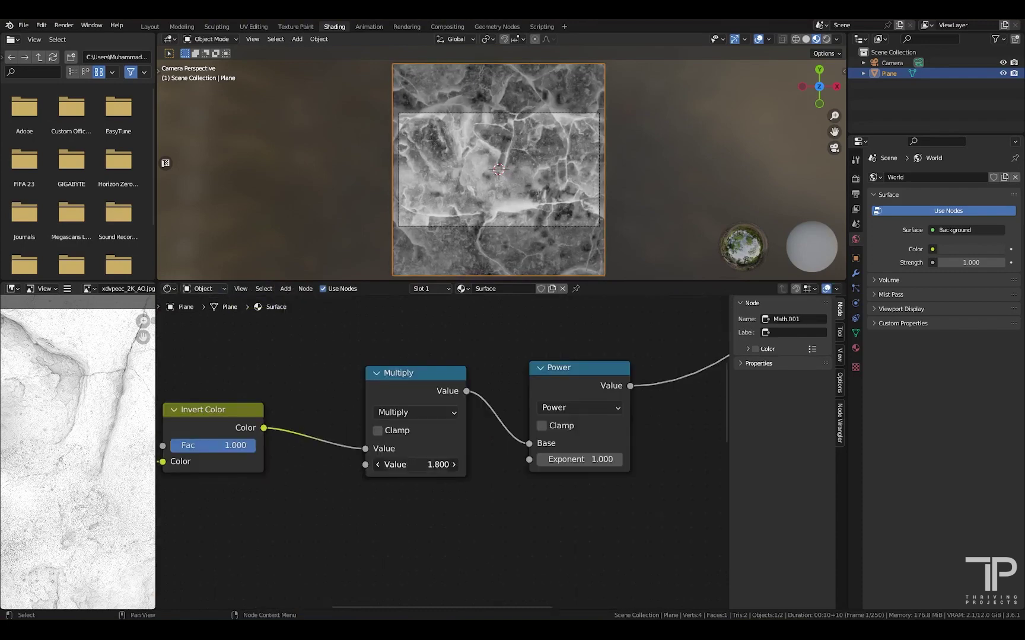
Test different mask strengths on the Multiply and Power nodes, ending with the Multiply value and Power exponent both at 1.
{"action": "mouse_move", "coordinate": [415, 465]}
{"action": "left_mouse_down"}
{"action": "mouse_move", "coordinate": [481, 465]}
{"action": "mouse_move", "coordinate": [418, 464]}
{"action": "left_mouse_up"}
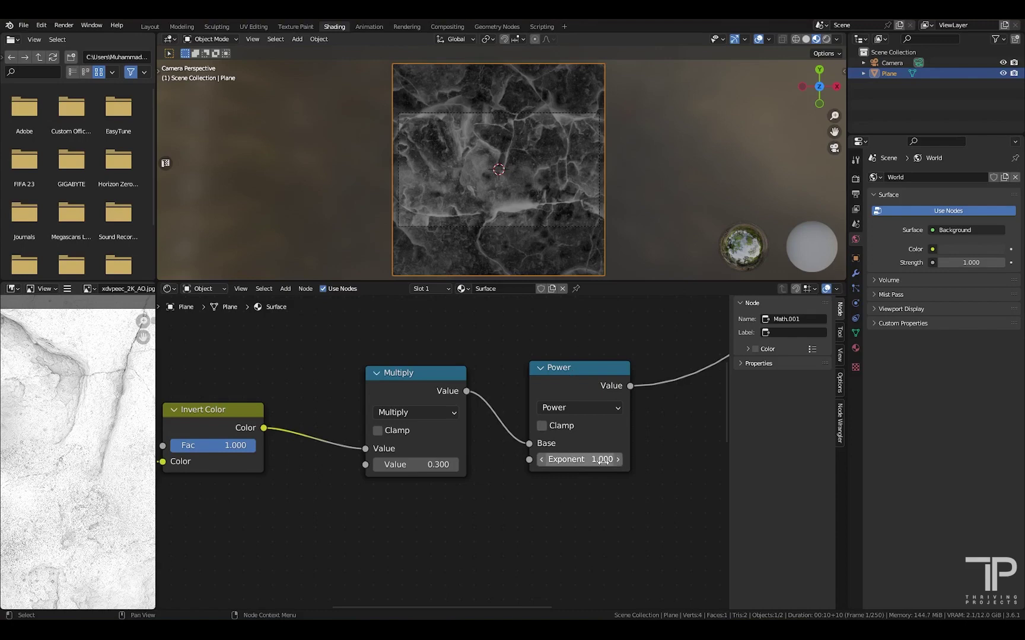
{"action": "mouse_move", "coordinate": [602, 460]}
{"action": "left_mouse_down"}
{"action": "mouse_move", "coordinate": [635, 461]}
{"action": "mouse_move", "coordinate": [579, 461]}
{"action": "mouse_move", "coordinate": [619, 460]}
{"action": "left_mouse_up"}
{"action": "left_click_drag", "start_coordinate": [434, 468], "coordinate": [440, 468]}
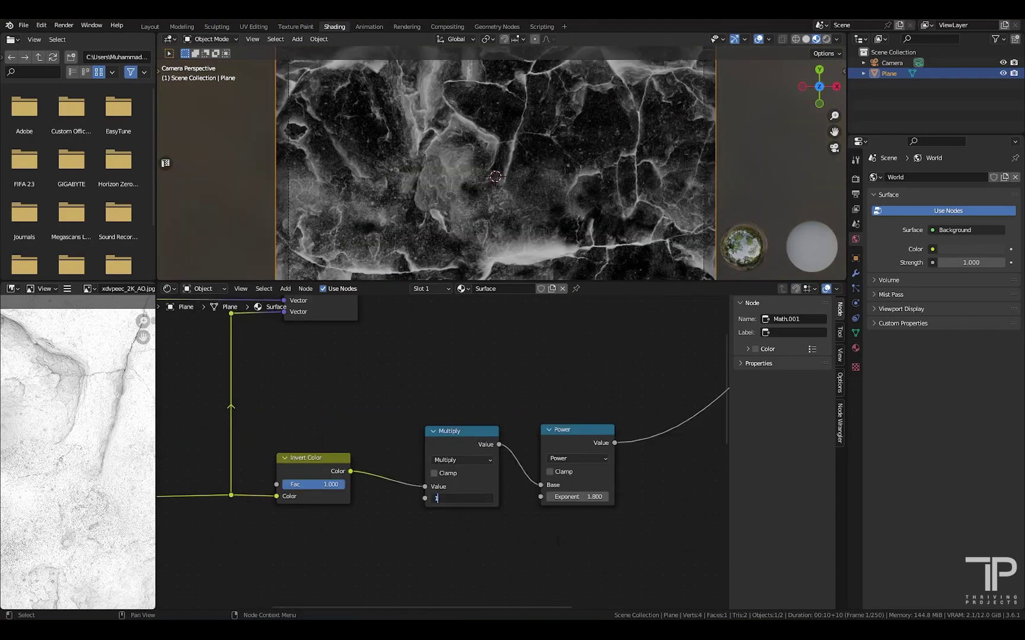
{"action": "left_click", "coordinate": [600, 499]}
{"action": "type", "text": "1.8"}
{"action": "key", "text": "Return"}
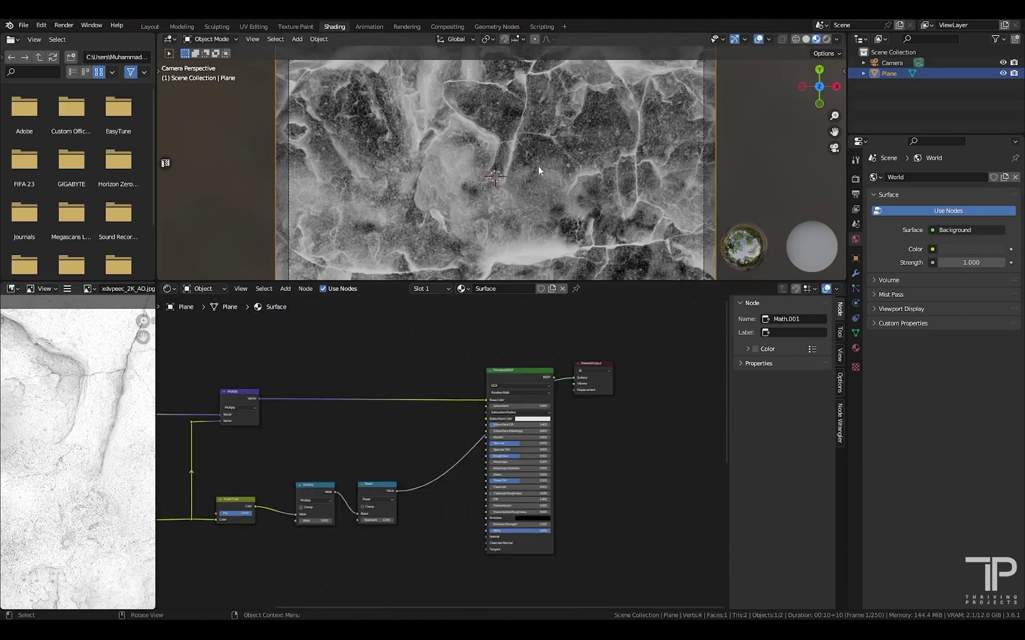
Move the Principled BSDF and Material Output nodes farther from the Power node to make room.
{"action": "scroll", "coordinate": [272, 455], "scroll_direction": "up", "scroll_amount": 2}
{"action": "middle_click_drag", "start_coordinate": [272, 456], "coordinate": [320, 428]}
{"action": "middle_click_drag", "start_coordinate": [528, 393], "coordinate": [391, 415]}
{"action": "left_click_drag", "start_coordinate": [451, 322], "coordinate": [733, 396]}
{"action": "left_click_drag", "start_coordinate": [471, 356], "coordinate": [612, 357]}
Add a Mix Color node after the Power node and connect the Power value to its Factor.
{"action": "left_click", "coordinate": [441, 515]}
{"action": "middle_click_drag", "start_coordinate": [441, 514], "coordinate": [481, 460]}
{"action": "key", "text": "shift+a"}
{"action": "left_click", "coordinate": [483, 458]}
{"action": "type", "text": "mix"}
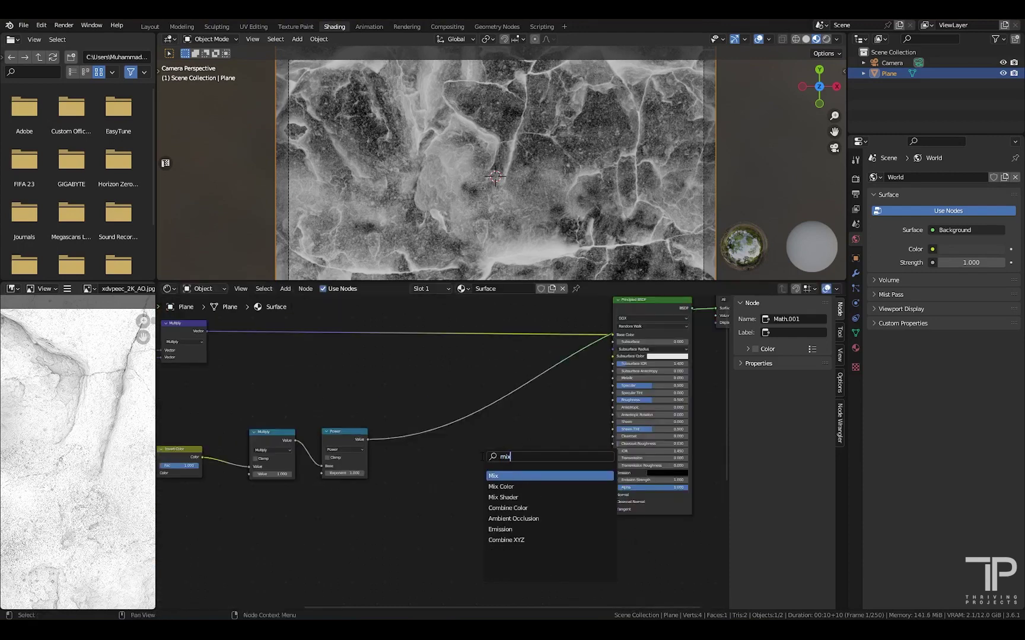
{"action": "left_click", "coordinate": [511, 486]}
{"action": "left_click", "coordinate": [487, 469]}
{"action": "scroll", "coordinate": [358, 483], "scroll_direction": "up", "scroll_amount": 6}
{"action": "left_click_drag", "start_coordinate": [377, 404], "coordinate": [529, 494]}
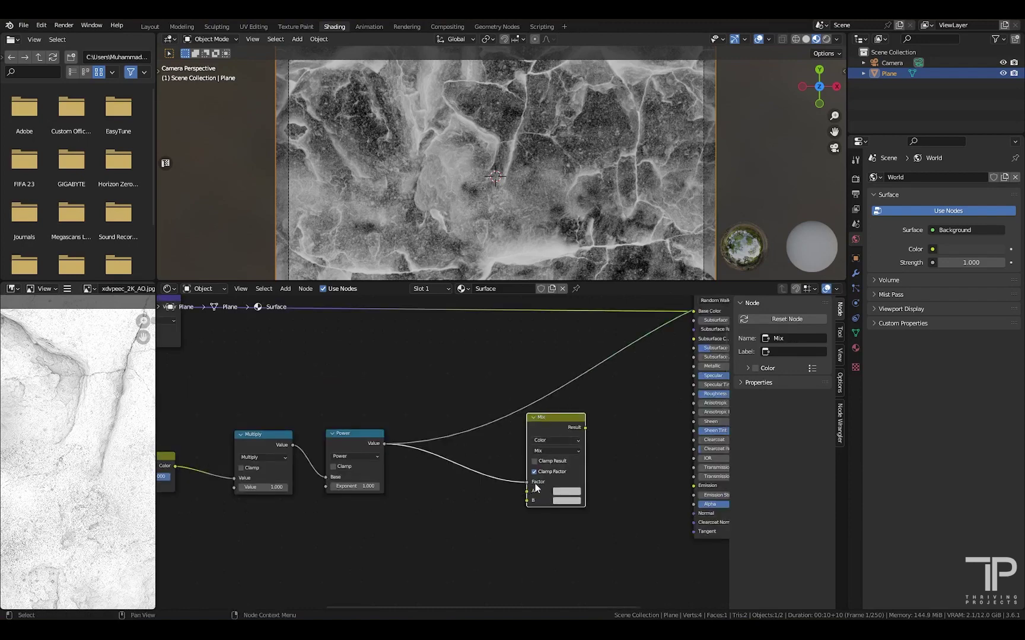
Set the Mix node's color A to red and color B to cyan, and preview its result on the plane.
{"action": "left_click", "coordinate": [568, 496]}
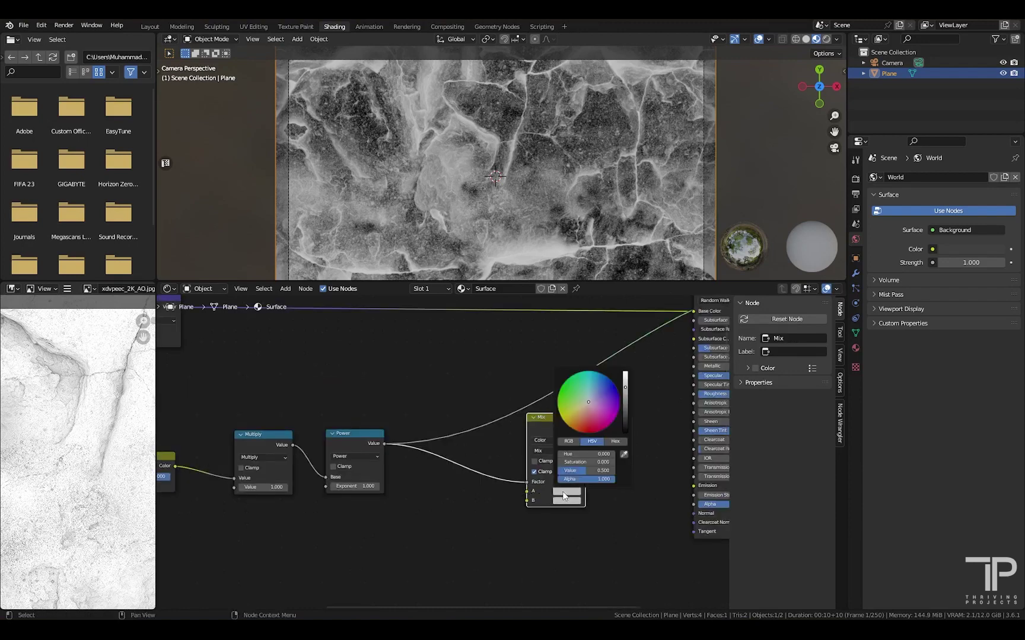
{"action": "left_click", "coordinate": [591, 433]}
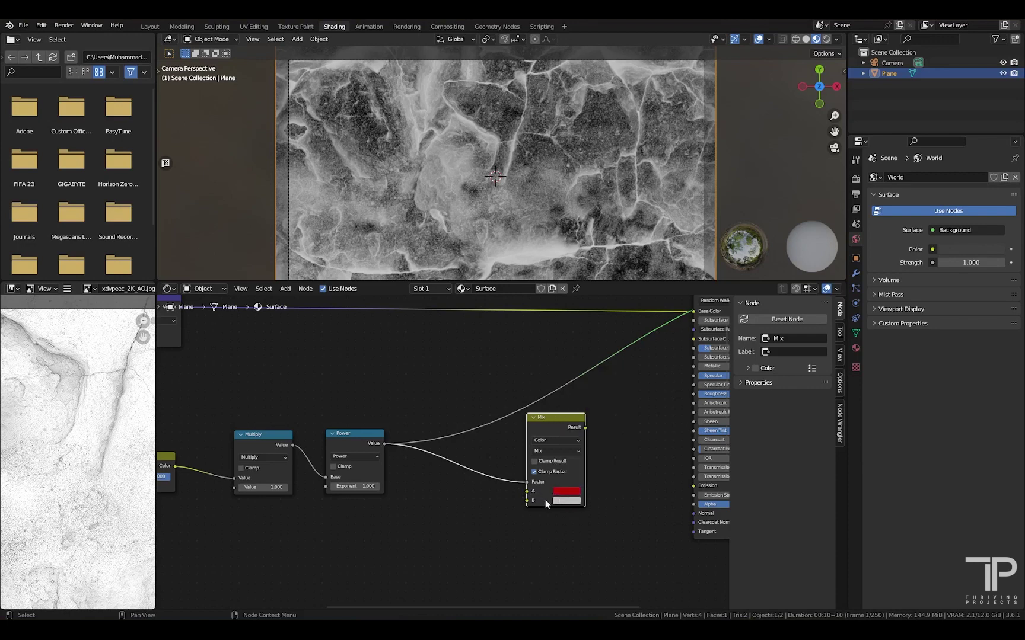
{"action": "left_click", "coordinate": [566, 501]}
{"action": "left_click", "coordinate": [593, 381]}
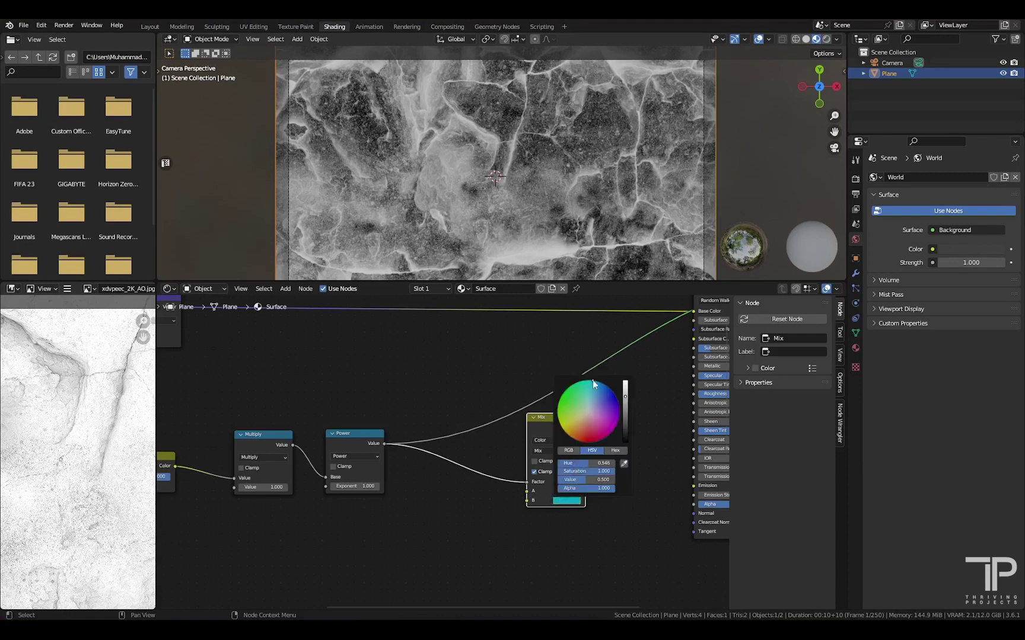
{"action": "left_click", "coordinate": [573, 424], "text": "ctrl+shift"}
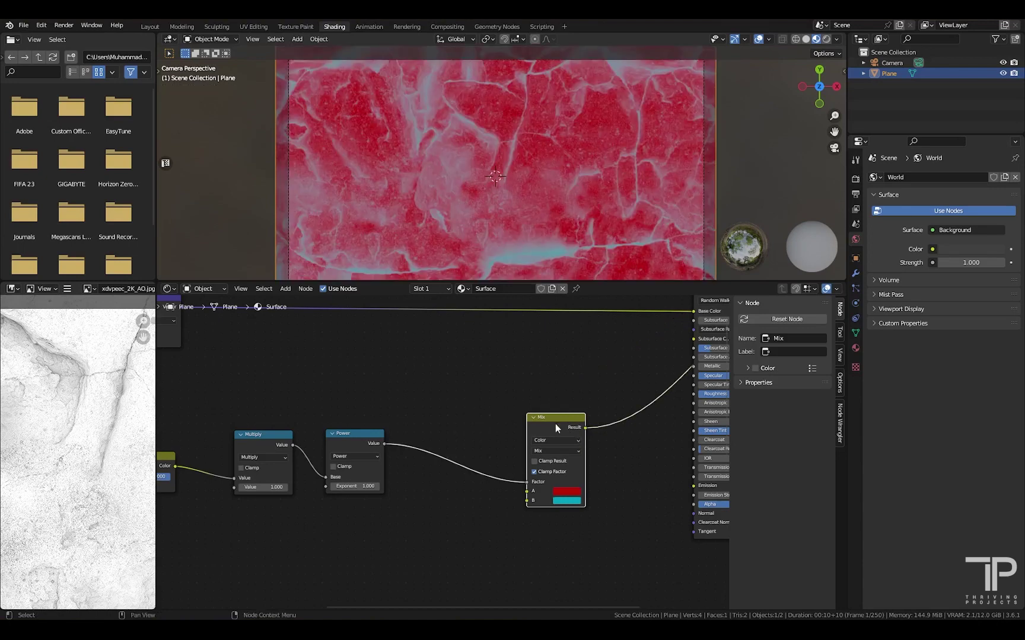
Reposition the Mix node beside the Power node and connect the upper vector Multiply node's output to its A input.
{"action": "left_click_drag", "start_coordinate": [548, 425], "coordinate": [467, 414]}
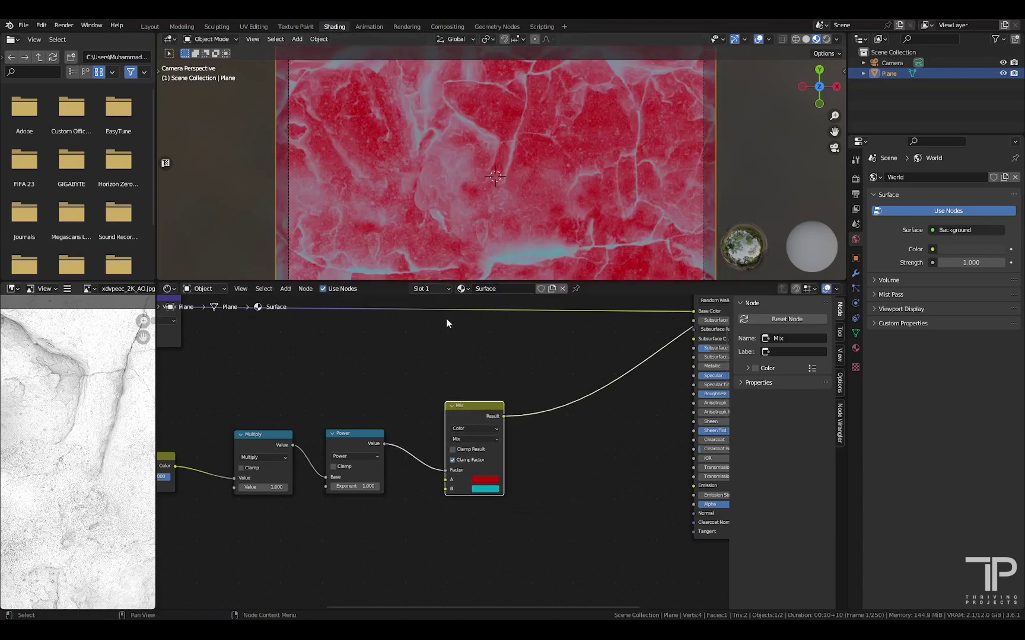
{"action": "scroll", "coordinate": [428, 365], "scroll_direction": "up", "scroll_amount": 1}
{"action": "middle_click_drag", "start_coordinate": [428, 366], "coordinate": [484, 367]}
{"action": "scroll", "coordinate": [434, 400], "scroll_direction": "down", "scroll_amount": 1}
{"action": "middle_click_drag", "start_coordinate": [434, 401], "coordinate": [503, 424]}
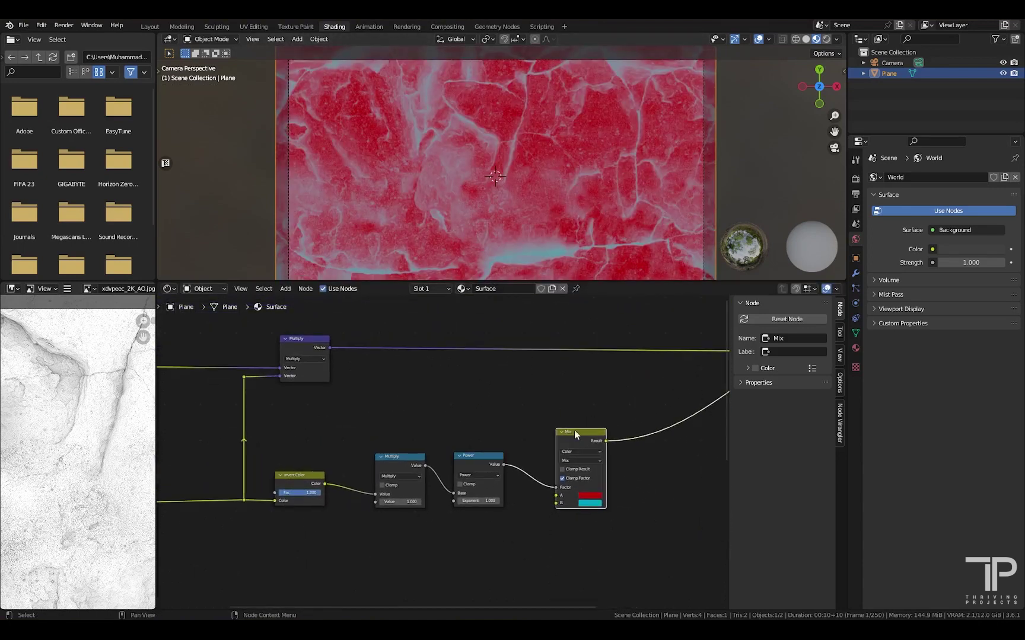
{"action": "left_click_drag", "start_coordinate": [574, 431], "coordinate": [590, 407]}
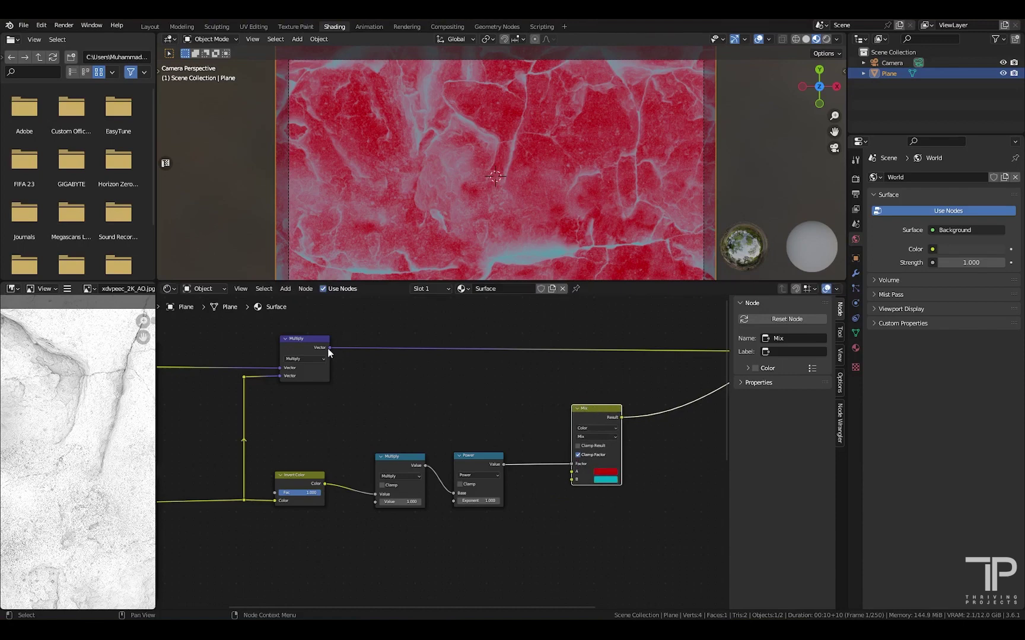
{"action": "left_click_drag", "start_coordinate": [329, 347], "coordinate": [573, 473]}
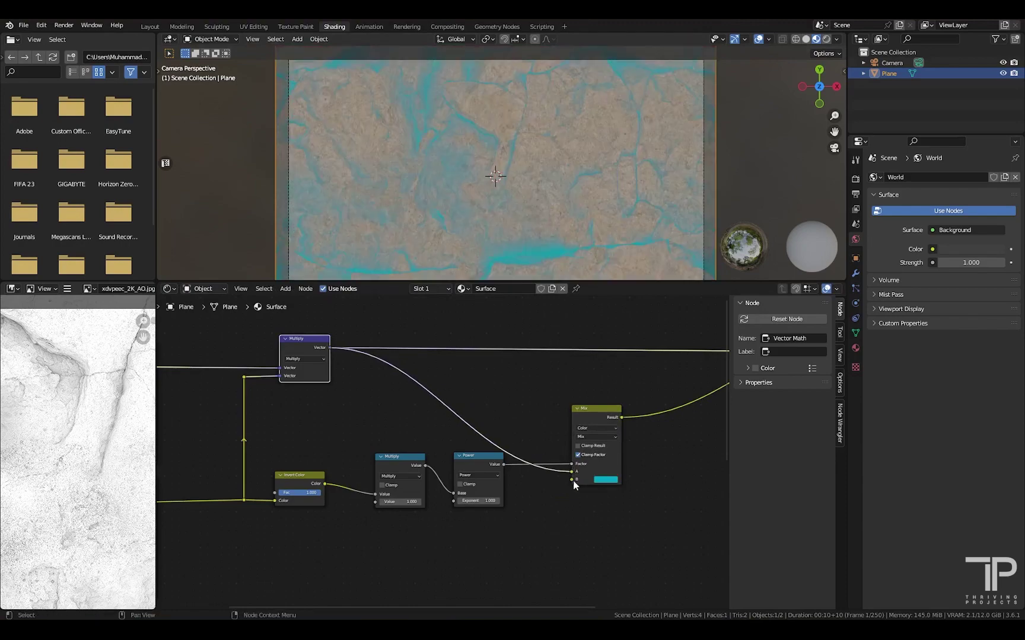
Add a Color Ramp node below the Power node and connect its Color output to the Mix node's B input.
{"action": "left_click", "coordinate": [495, 468], "text": "ctrl+shift"}
{"action": "scroll", "coordinate": [561, 508], "scroll_direction": "down", "scroll_amount": 1}
{"action": "middle_click_drag", "start_coordinate": [580, 510], "coordinate": [596, 433]}
{"action": "key", "text": "shift+a"}
{"action": "left_click", "coordinate": [521, 458]}
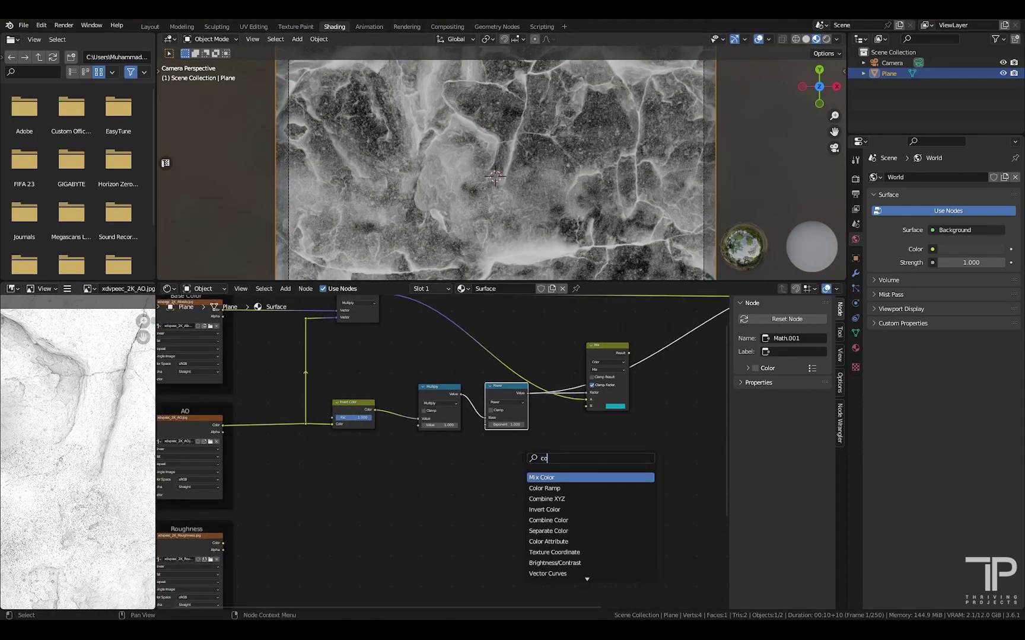
{"action": "type", "text": "lor"}
{"action": "key", "text": "Down"}
{"action": "key", "text": "Return"}
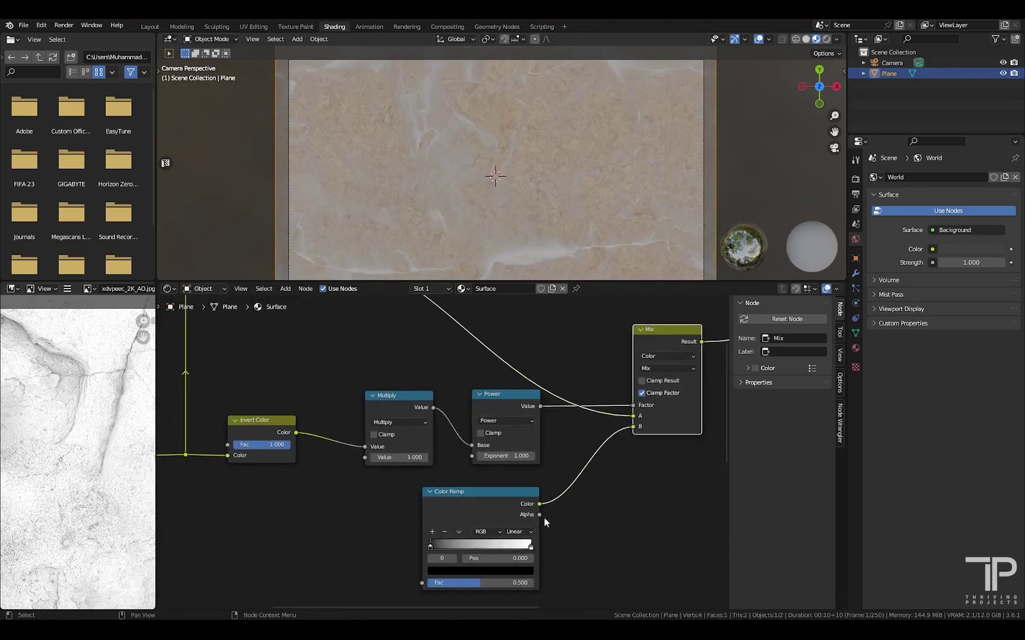
Set the Color Ramp's first stop to bright orange and its last stop to yellow.
{"action": "middle_click_drag", "start_coordinate": [544, 518], "coordinate": [537, 479]}
{"action": "left_click", "coordinate": [488, 532]}
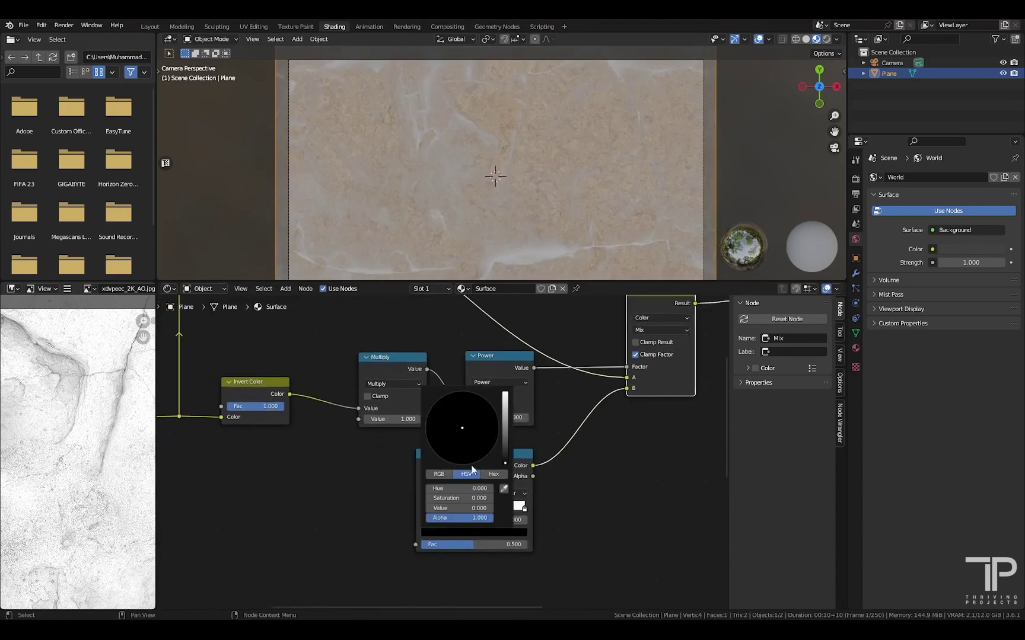
{"action": "left_click", "coordinate": [470, 533]}
{"action": "left_click_drag", "start_coordinate": [504, 460], "coordinate": [505, 392]}
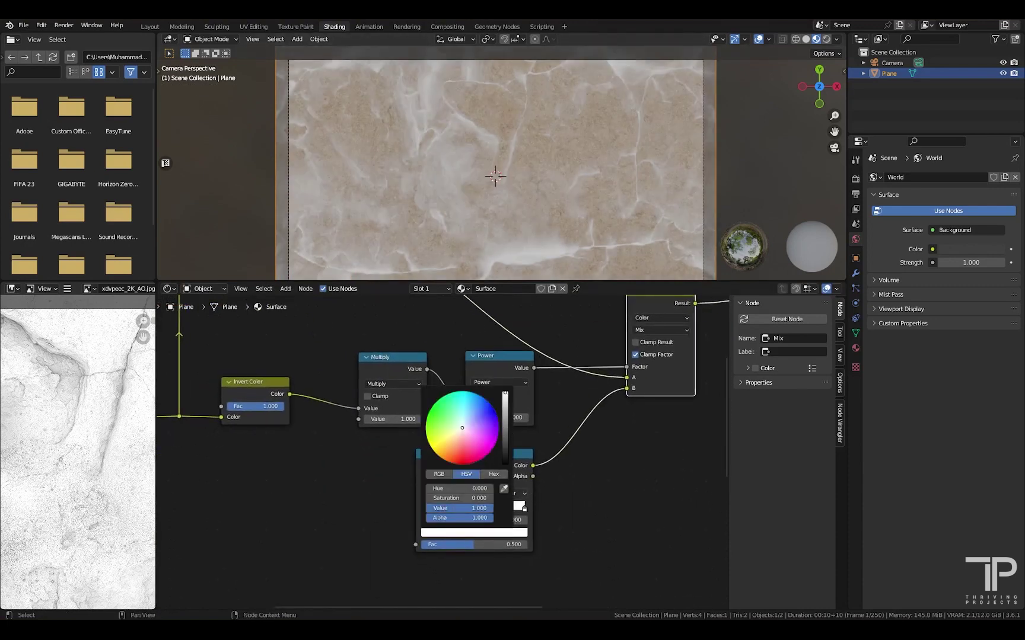
{"action": "left_click", "coordinate": [444, 461]}
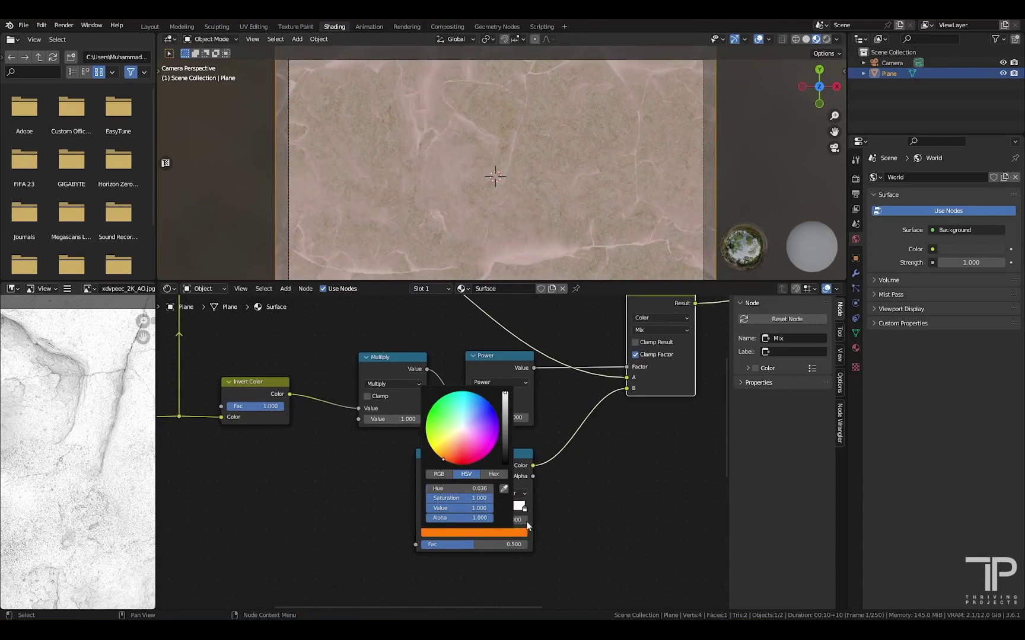
{"action": "left_click", "coordinate": [527, 515]}
{"action": "left_click", "coordinate": [524, 510]}
{"action": "left_click", "coordinate": [510, 535]}
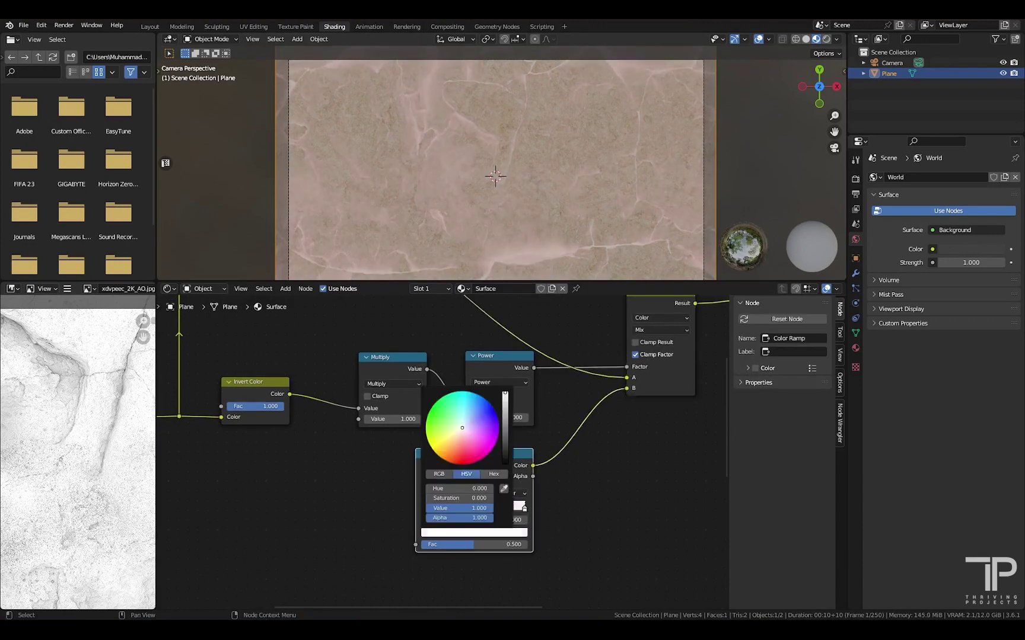
{"action": "left_click", "coordinate": [434, 448]}
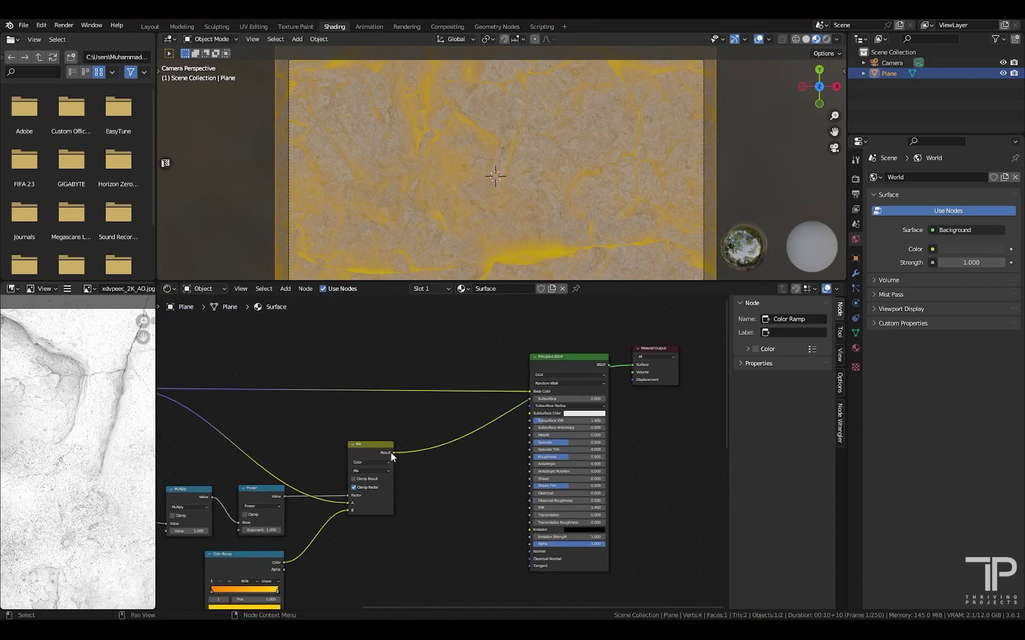
Connect the Mix node's Result to the Principled BSDF's Base Color and tidy the links with reroute points.
{"action": "left_click_drag", "start_coordinate": [391, 453], "coordinate": [608, 381]}
{"action": "scroll", "coordinate": [540, 391], "scroll_direction": "down", "scroll_amount": 1}
{"action": "middle_click_drag", "start_coordinate": [381, 470], "coordinate": [584, 444]}
{"action": "middle_click_drag", "start_coordinate": [348, 456], "coordinate": [379, 487]}
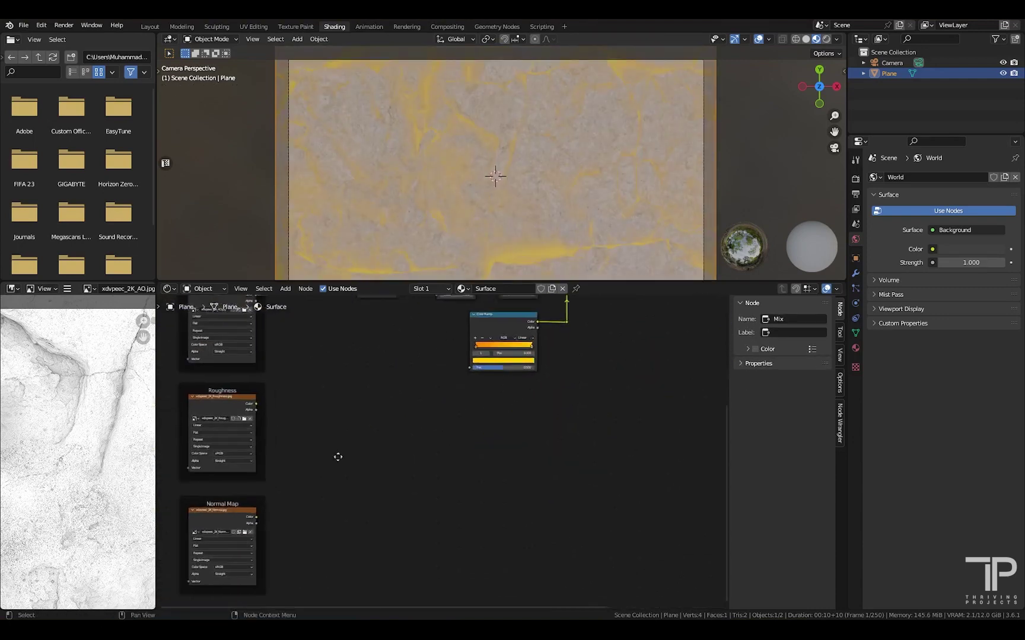
Connect the Roughness texture's Color to the Principled BSDF's Roughness and route the link around the nodes with two reroute points.
{"action": "middle_click_drag", "start_coordinate": [438, 459], "coordinate": [321, 514]}
{"action": "scroll", "coordinate": [380, 510], "scroll_direction": "down", "scroll_amount": 4}
{"action": "scroll", "coordinate": [322, 514], "scroll_direction": "up", "scroll_amount": 1}
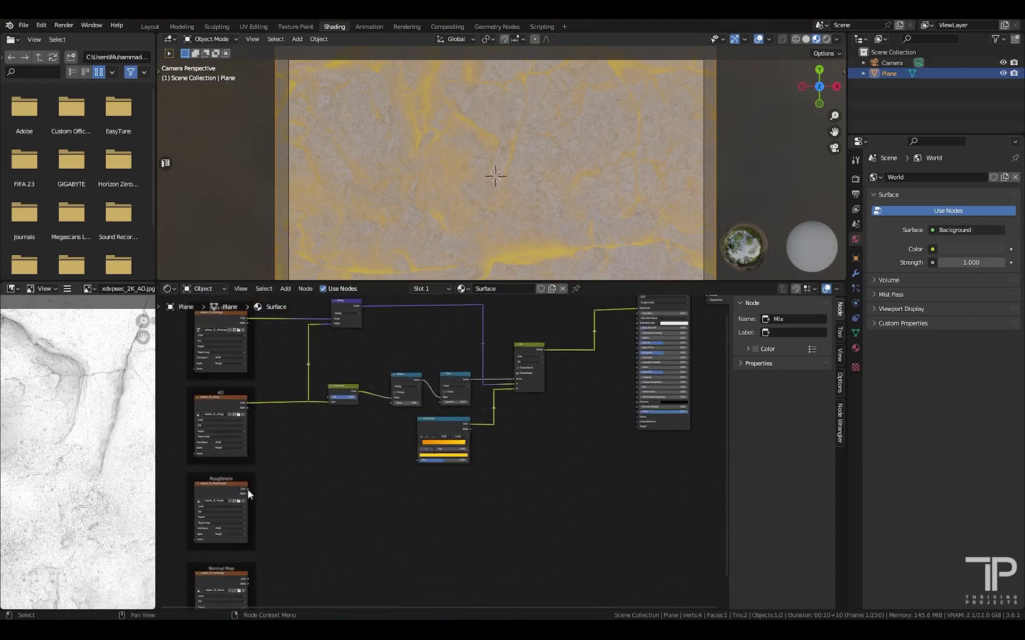
{"action": "left_click_drag", "start_coordinate": [248, 489], "coordinate": [639, 354]}
{"action": "middle_click_drag", "start_coordinate": [572, 369], "coordinate": [530, 413]}
{"action": "right_click_drag", "start_coordinate": [519, 420], "coordinate": [515, 403], "text": "shift"}
{"action": "key", "text": "g"}
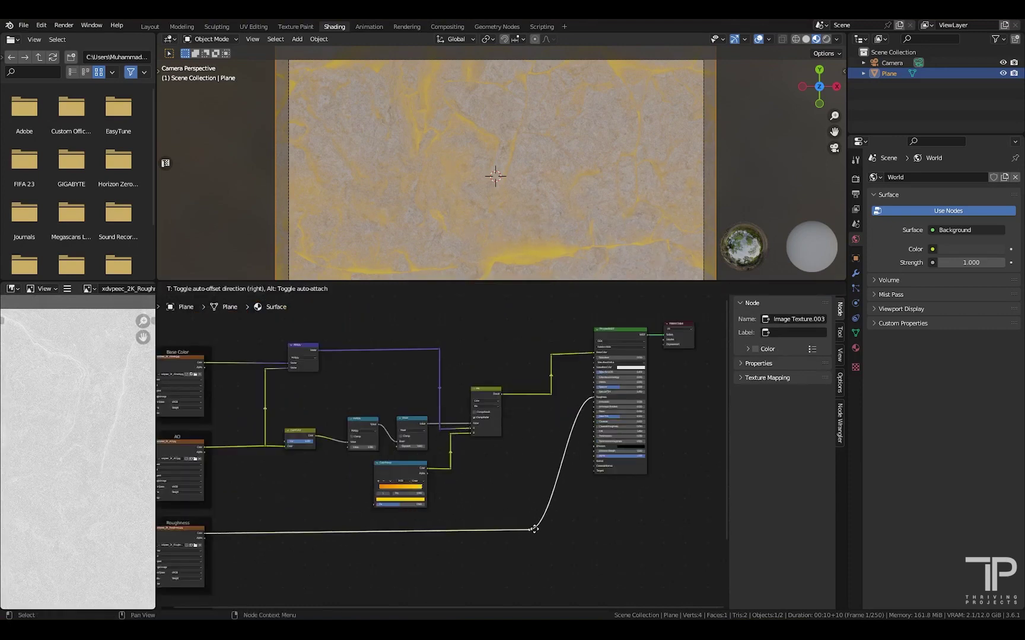
{"action": "left_click", "coordinate": [534, 530]}
{"action": "right_click_drag", "start_coordinate": [578, 465], "coordinate": [548, 446], "text": "shift"}
{"action": "key", "text": "g"}
{"action": "left_click", "coordinate": [520, 390]}
Add a Normal Map node beside the normal texture and connect the texture's Color to its Color input.
{"action": "scroll", "coordinate": [497, 382], "scroll_direction": "up", "scroll_amount": 5}
{"action": "middle_click_drag", "start_coordinate": [284, 569], "coordinate": [424, 436]}
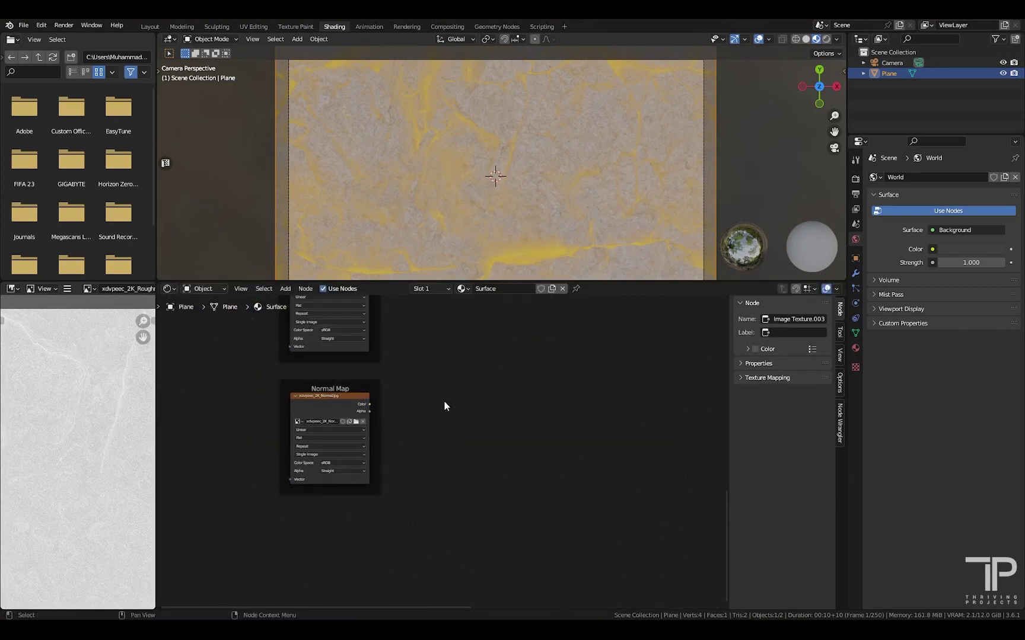
{"action": "left_click_drag", "start_coordinate": [370, 404], "coordinate": [450, 402]}
{"action": "type", "text": "noir"}
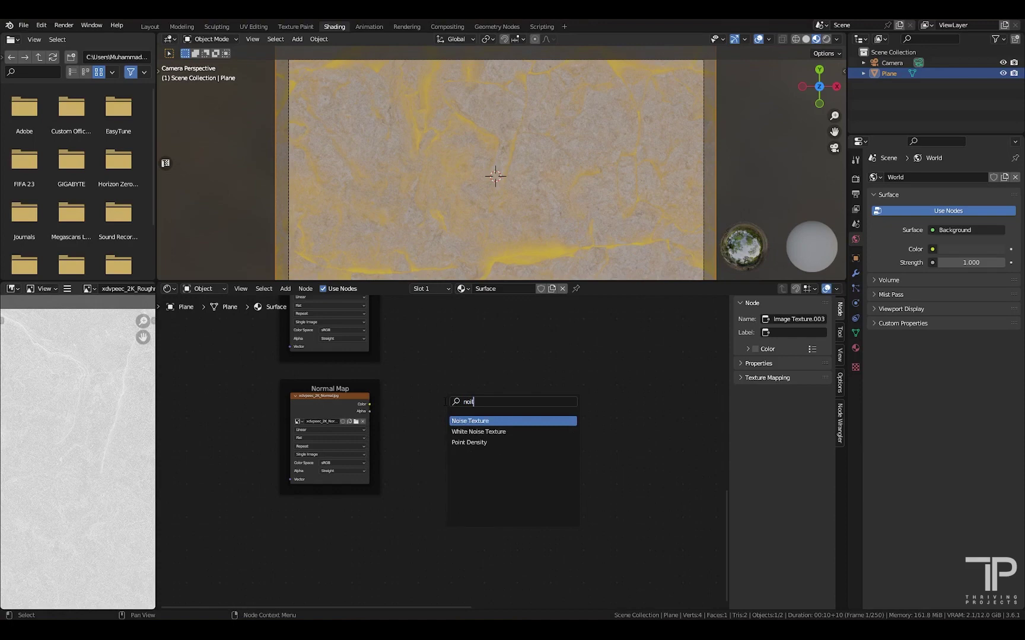
{"action": "key", "text": "BackSpace"}
{"action": "type", "text": "rmal"}
{"action": "left_click", "coordinate": [473, 434]}
{"action": "left_click", "coordinate": [452, 409]}
{"action": "left_click_drag", "start_coordinate": [370, 404], "coordinate": [431, 415]}
{"action": "left_click_drag", "start_coordinate": [451, 376], "coordinate": [447, 365]}
Connect the Normal Map node's output to the Principled BSDF's Normal input, routing the link with reroute points.
{"action": "scroll", "coordinate": [569, 368], "scroll_direction": "down", "scroll_amount": 2}
{"action": "middle_click_drag", "start_coordinate": [528, 402], "coordinate": [354, 482]}
{"action": "left_click_drag", "start_coordinate": [271, 494], "coordinate": [590, 354]}
{"action": "scroll", "coordinate": [491, 413], "scroll_direction": "up", "scroll_amount": 3}
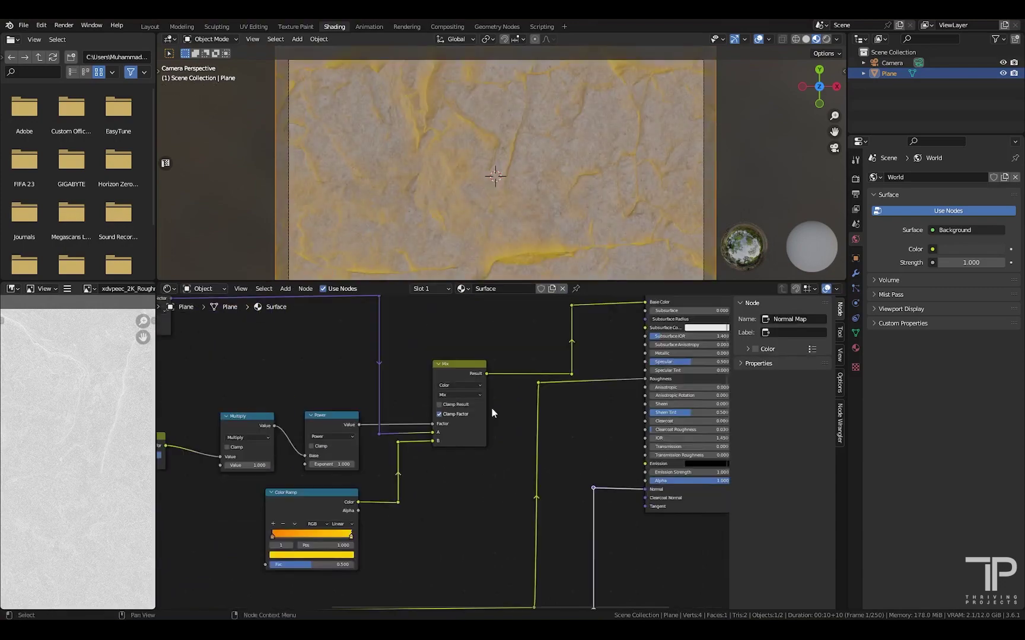
{"action": "middle_click_drag", "start_coordinate": [656, 488], "coordinate": [574, 457]}
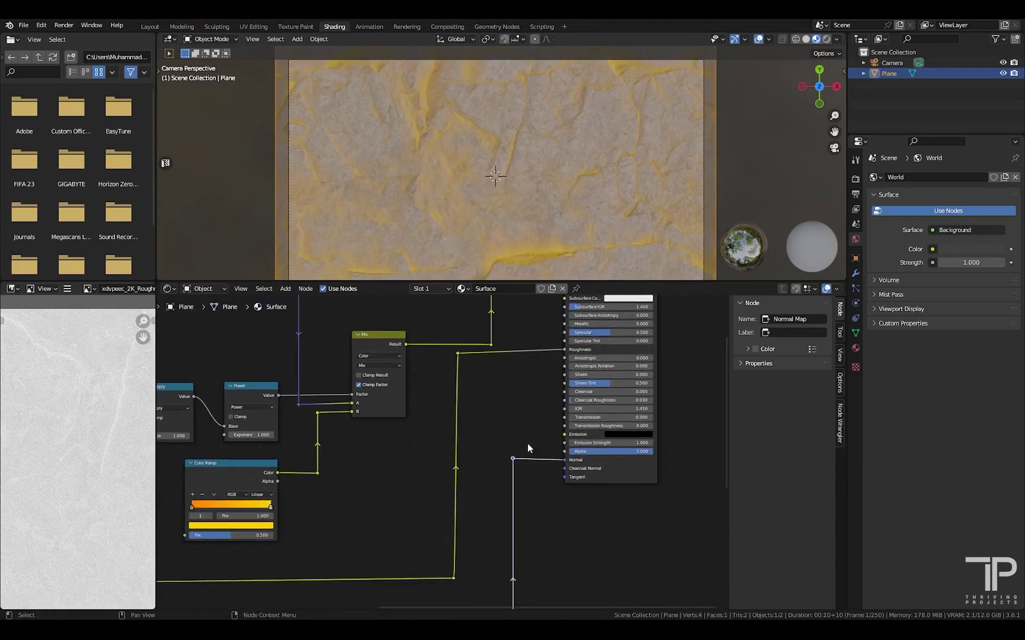
{"action": "middle_click_drag", "start_coordinate": [347, 491], "coordinate": [396, 477]}
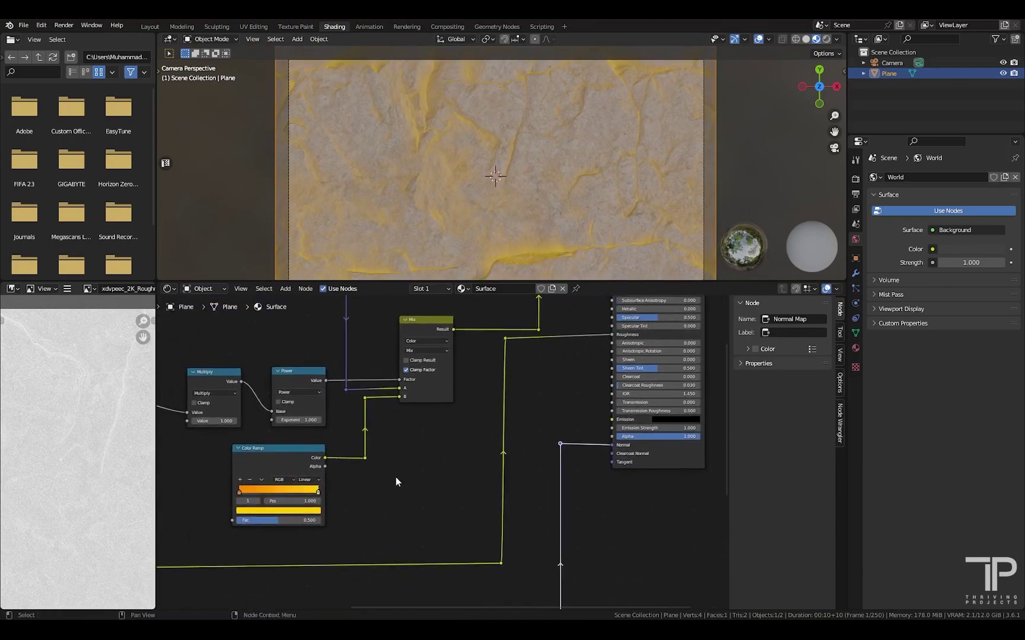
Duplicate the Mix node and place the copy below the original, beside the Color Ramp.
{"action": "left_click", "coordinate": [419, 333]}
{"action": "key", "text": "ctrl+c"}
{"action": "key", "text": "ctrl+v"}
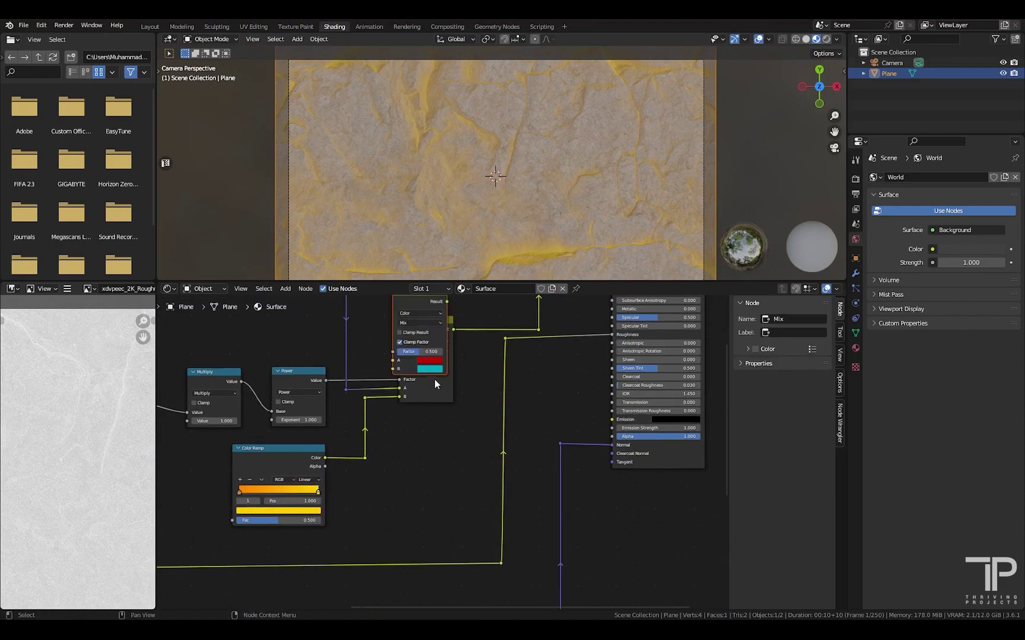
{"action": "scroll", "coordinate": [434, 384], "scroll_direction": "up", "scroll_amount": 1}
{"action": "scroll", "coordinate": [435, 384], "scroll_direction": "down", "scroll_amount": 3}
{"action": "left_click_drag", "start_coordinate": [430, 349], "coordinate": [436, 494]}
{"action": "scroll", "coordinate": [436, 463], "scroll_direction": "up", "scroll_amount": 6}
{"action": "middle_click_drag", "start_coordinate": [409, 490], "coordinate": [466, 411]}
Connect the Power node's Value to the lower Mix node's Factor through two reroute points.
{"action": "scroll", "coordinate": [466, 411], "scroll_direction": "down", "scroll_amount": 1}
{"action": "right_click_drag", "start_coordinate": [417, 320], "coordinate": [416, 335], "text": "shift"}
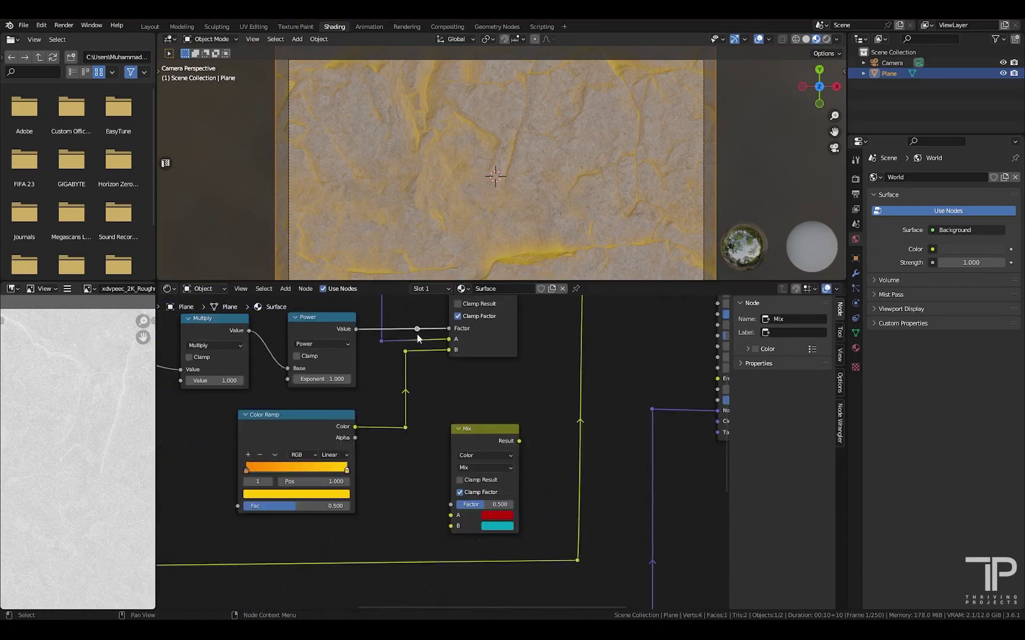
{"action": "left_click_drag", "start_coordinate": [416, 328], "coordinate": [448, 506]}
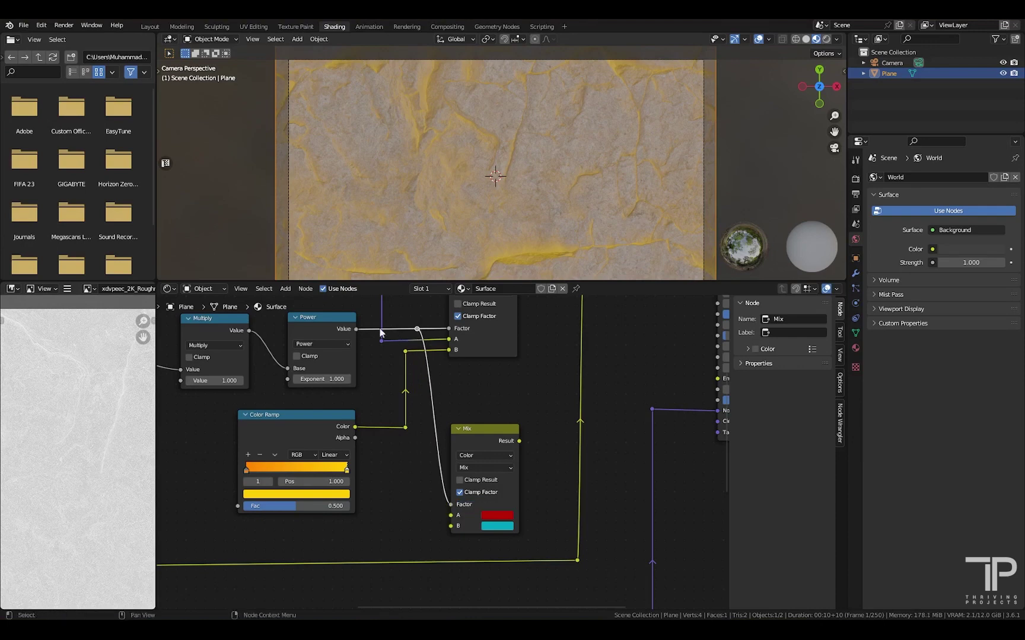
{"action": "right_click_drag", "start_coordinate": [419, 412], "coordinate": [444, 413], "text": "shift"}
{"action": "left_click_drag", "start_coordinate": [433, 413], "coordinate": [420, 505]}
{"action": "middle_click_drag", "start_coordinate": [468, 494], "coordinate": [506, 492]}
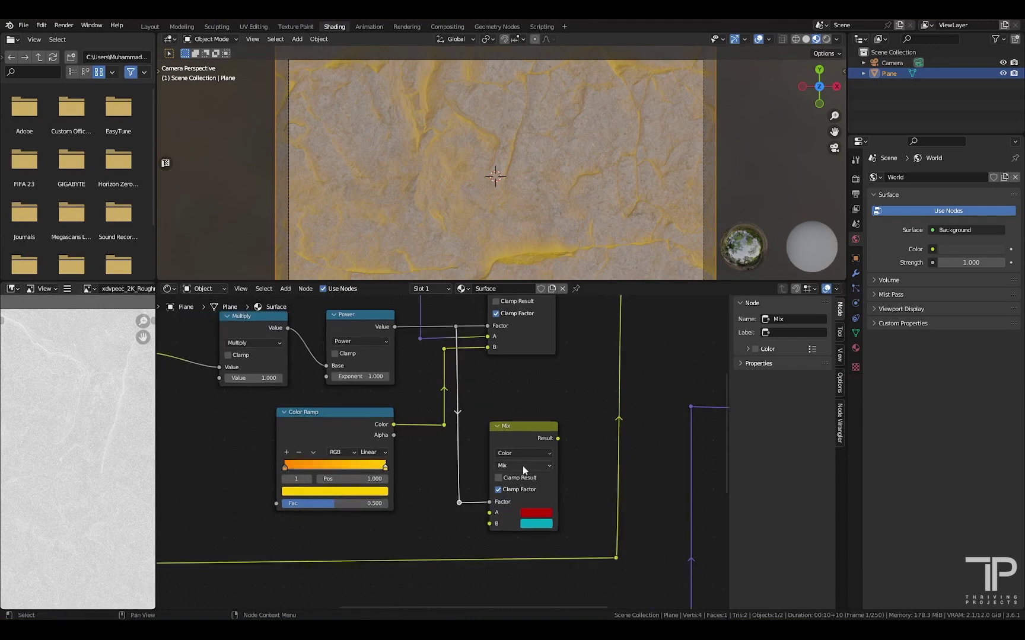
Set the lower Mix node's color A to black and connect the Color Ramp's Color to its B input.
{"action": "left_click", "coordinate": [533, 522]}
{"action": "left_click", "coordinate": [531, 515]}
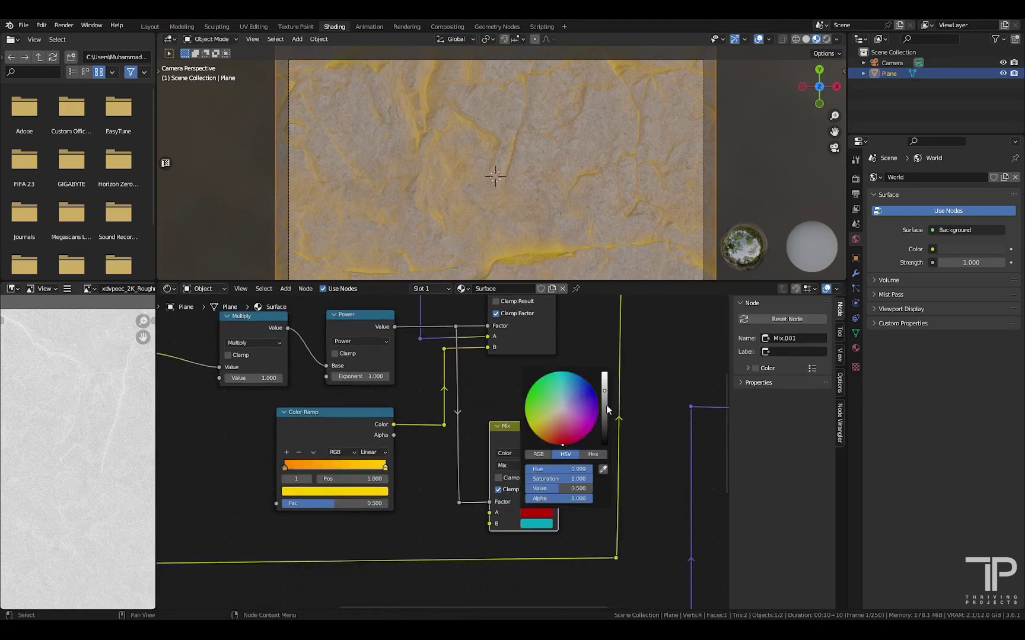
{"action": "left_click_drag", "start_coordinate": [604, 396], "coordinate": [604, 444]}
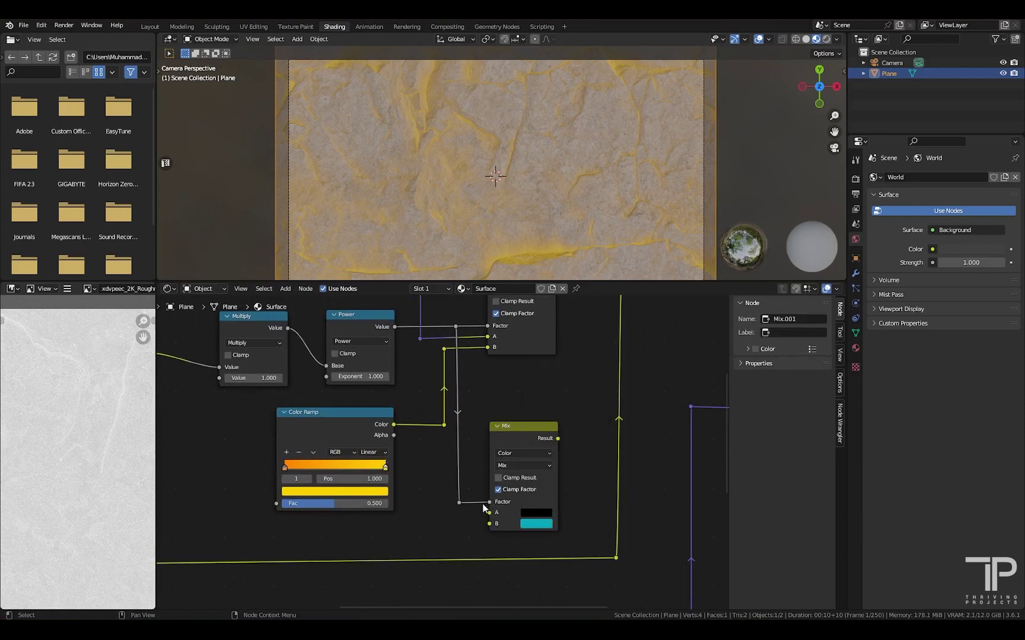
{"action": "middle_click_drag", "start_coordinate": [473, 504], "coordinate": [449, 507]}
{"action": "left_click_drag", "start_coordinate": [439, 507], "coordinate": [440, 501]}
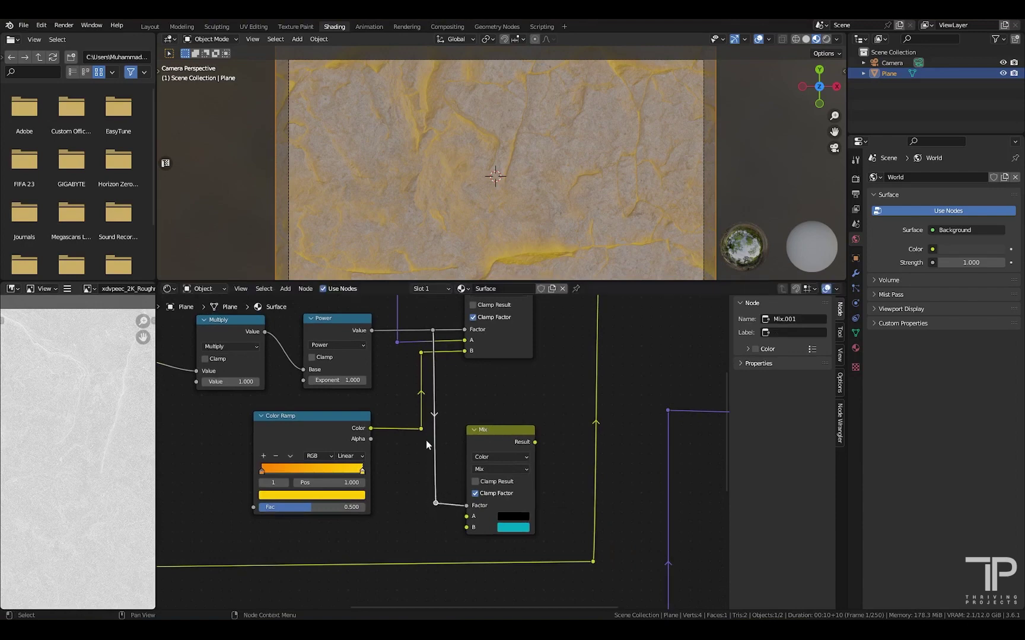
{"action": "left_click_drag", "start_coordinate": [422, 428], "coordinate": [466, 528]}
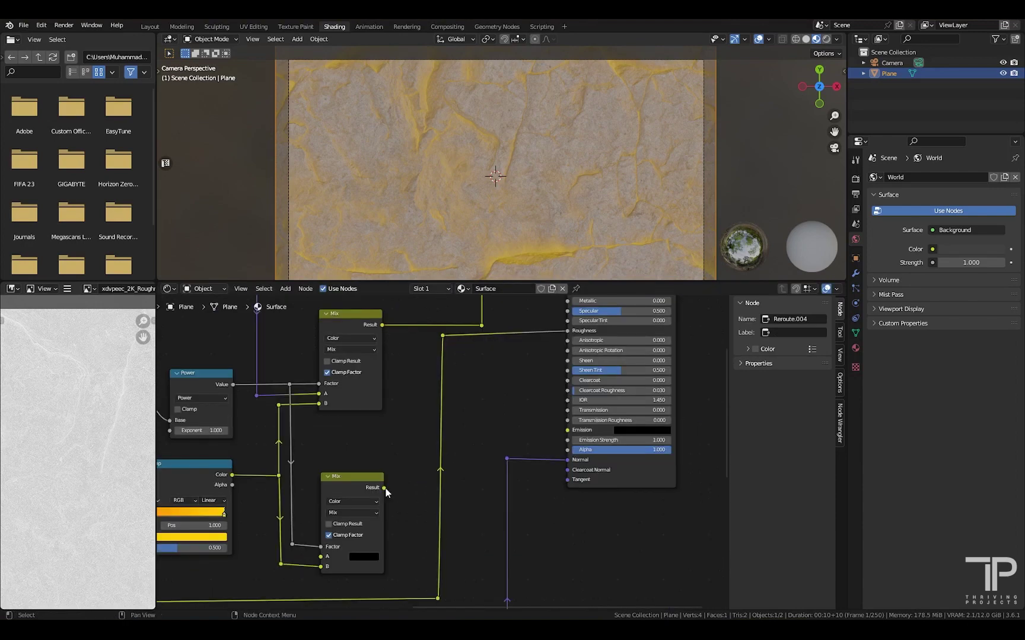
Connect the lower Mix node's Result to the Principled BSDF's Emission and set the Emission Strength to 10.
{"action": "left_click_drag", "start_coordinate": [384, 488], "coordinate": [567, 430]}
{"action": "left_click", "coordinate": [555, 466]}
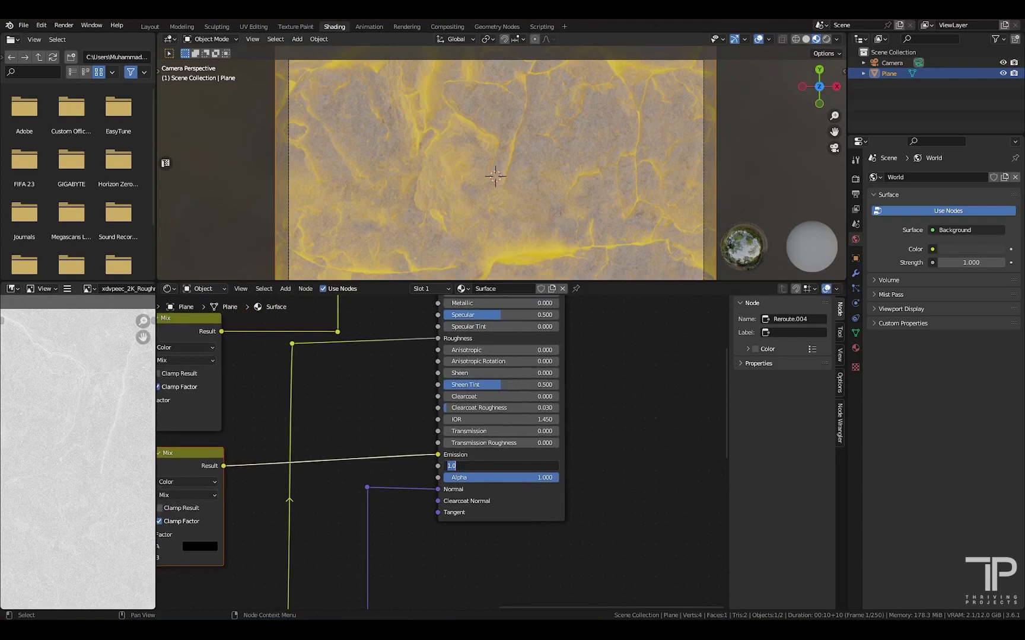
{"action": "key", "text": "Return"}
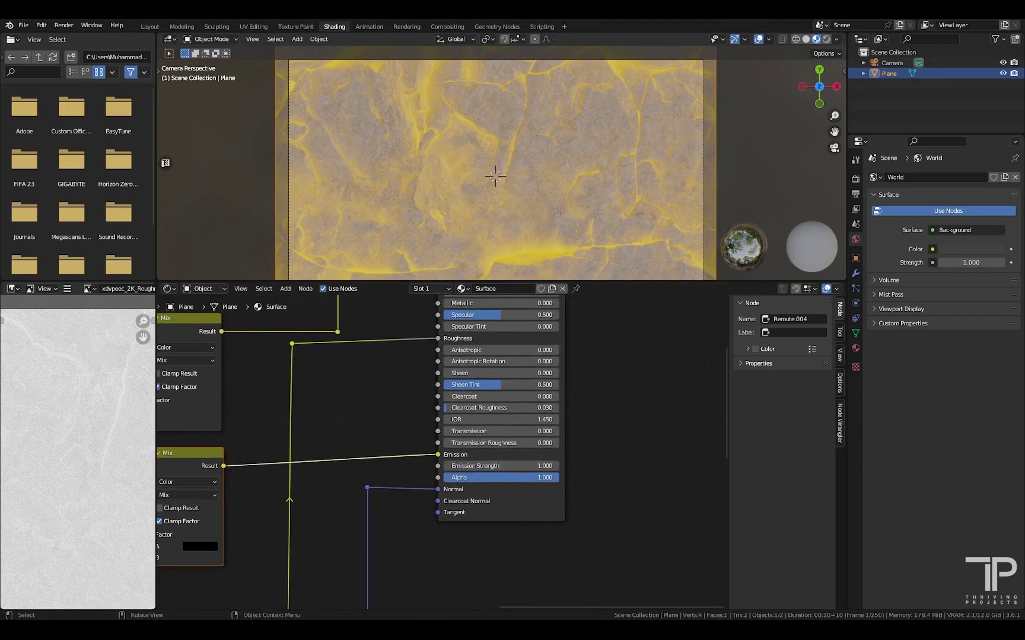
{"action": "left_click", "coordinate": [510, 466]}
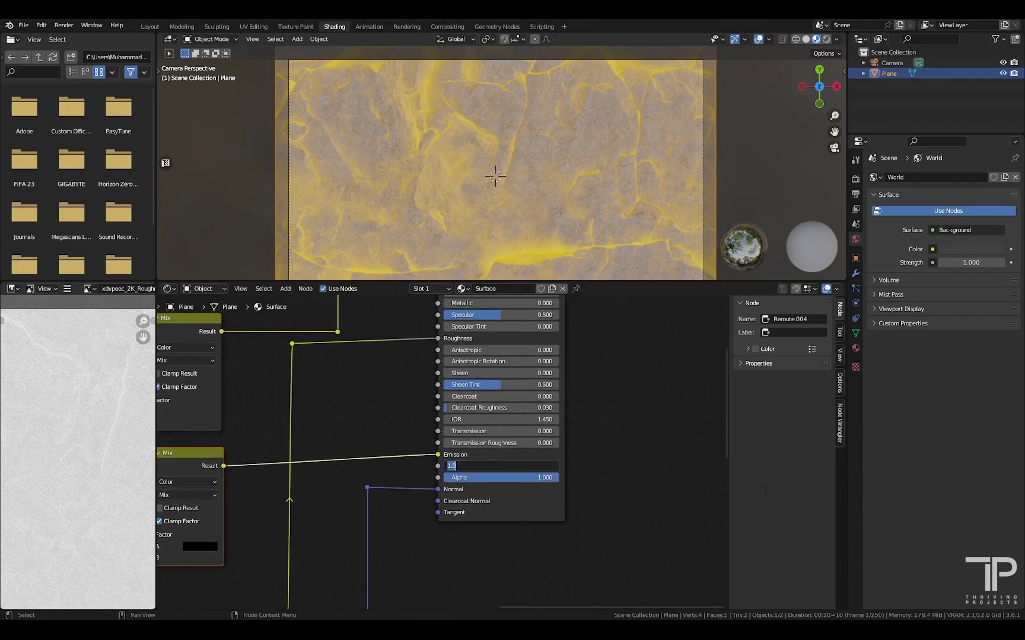
{"action": "type", "text": "10"}
{"action": "key", "text": "Return"}
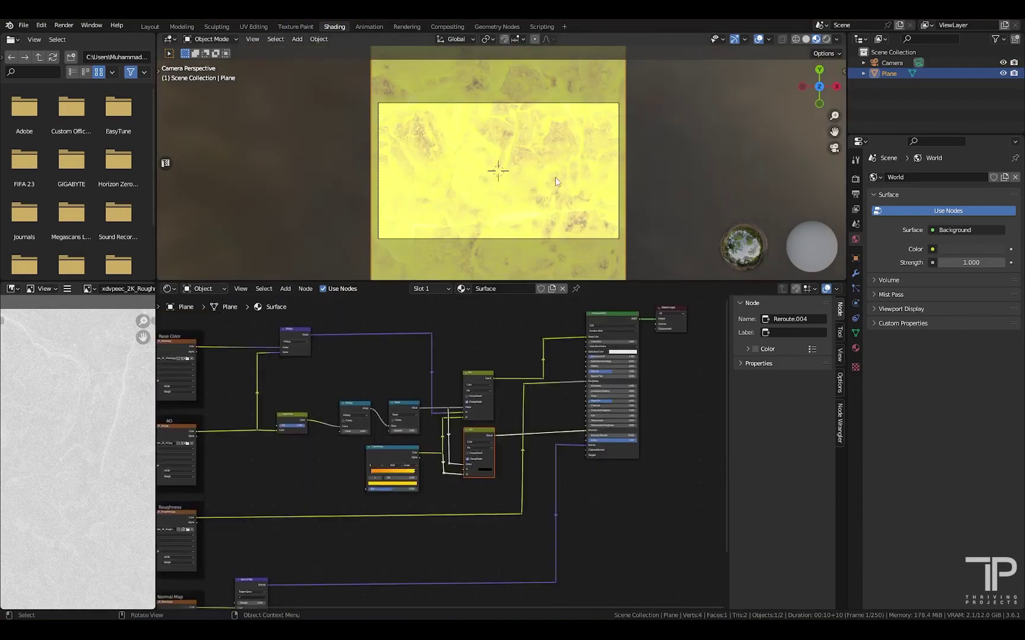
Set the render engine to Cycles and switch the 3D viewport to rendered shading.
{"action": "left_click", "coordinate": [855, 160]}
{"action": "left_click", "coordinate": [855, 178]}
{"action": "left_click", "coordinate": [1000, 177]}
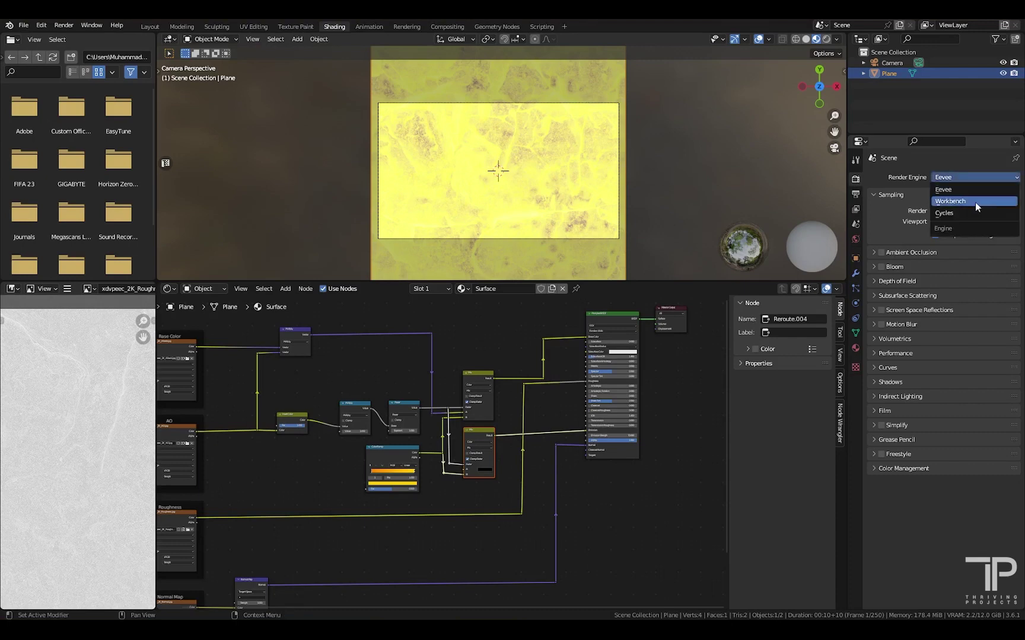
{"action": "left_click", "coordinate": [973, 215]}
{"action": "left_click", "coordinate": [826, 38]}
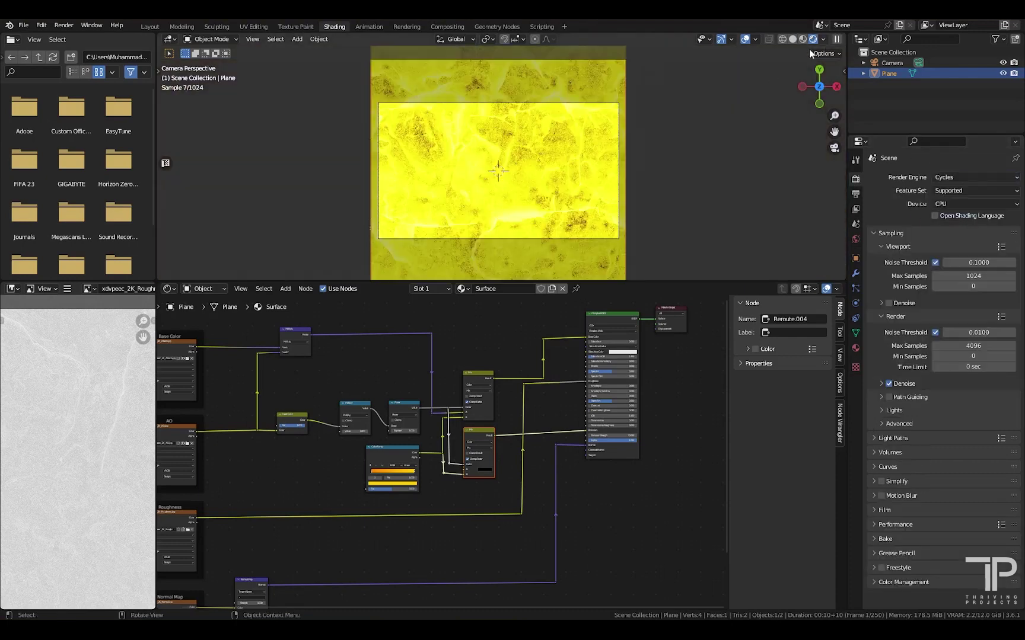
Set the World background strength to 0.
{"action": "left_click", "coordinate": [855, 240]}
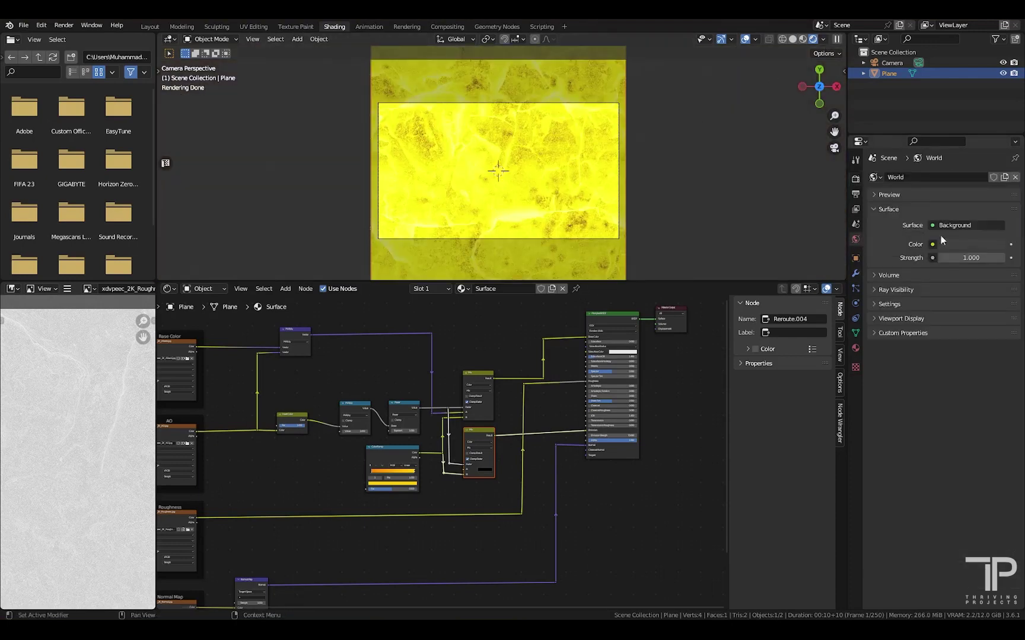
{"action": "left_click_drag", "start_coordinate": [962, 253], "coordinate": [940, 257]}
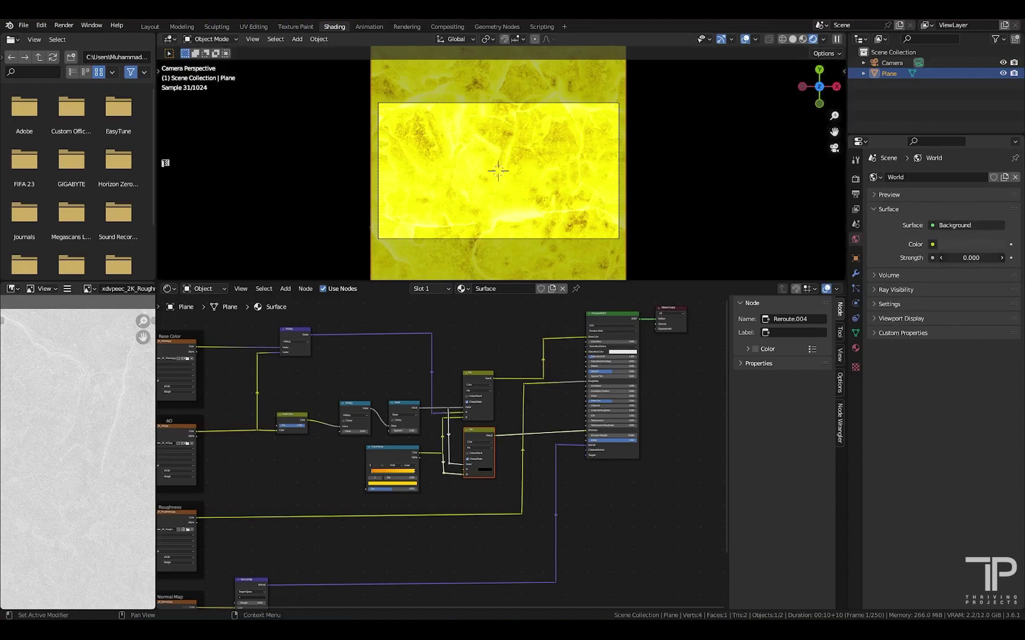
Add a Sun light and place it in front view at about X 1 m, Z 1.9 m.
{"action": "key", "text": "shift+a"}
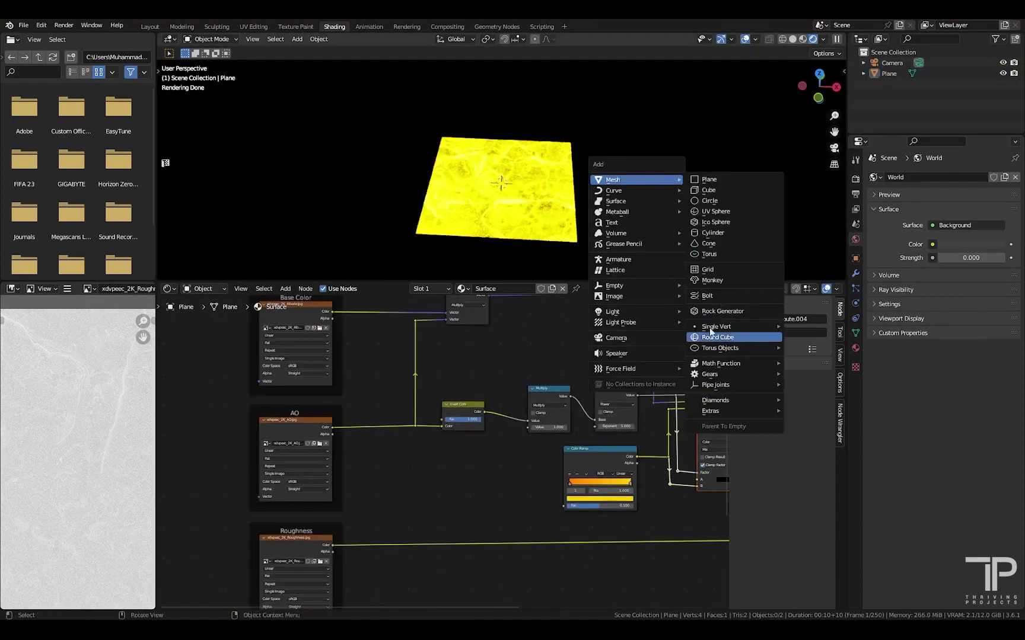
{"action": "mouse_move", "coordinate": [654, 303]}
{"action": "left_click", "coordinate": [706, 323]}
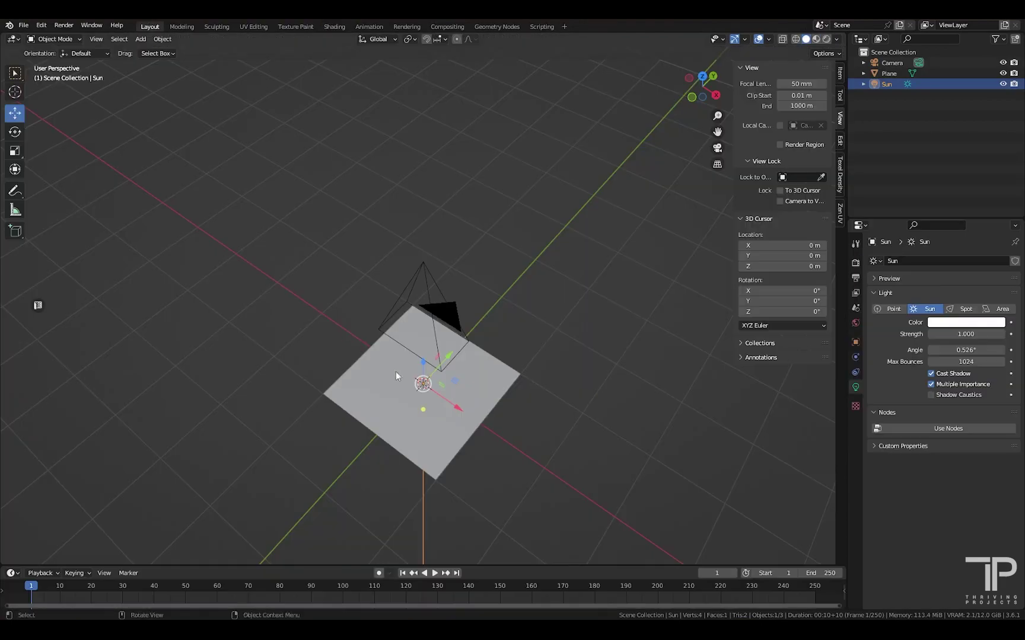
{"action": "scroll", "coordinate": [396, 371], "scroll_direction": "down", "scroll_amount": 4}
{"action": "key", "text": "KP_1"}
{"action": "key", "text": "g"}
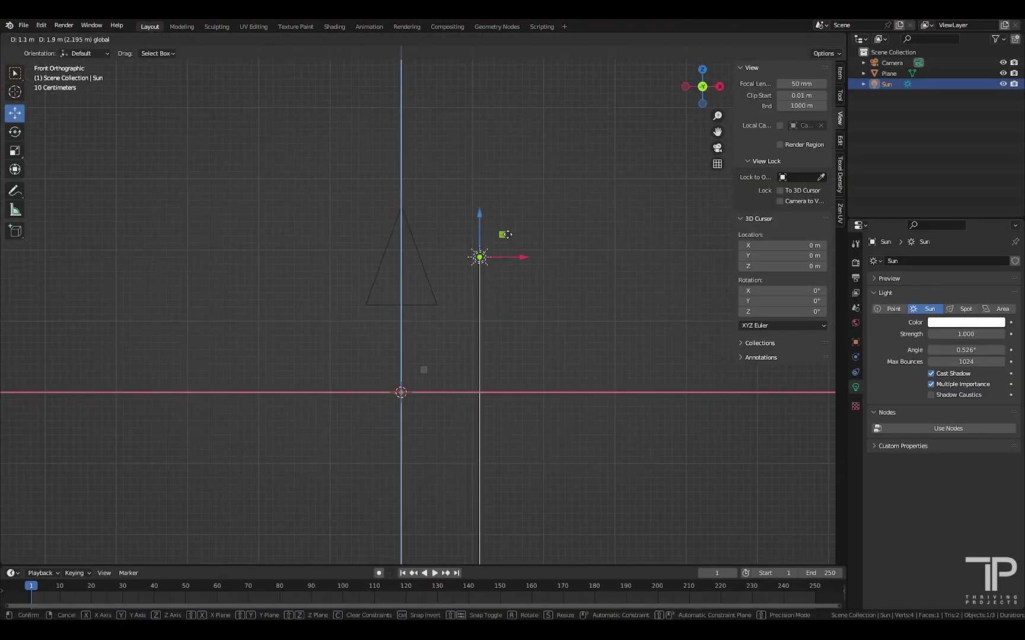
{"action": "left_click", "coordinate": [501, 231]}
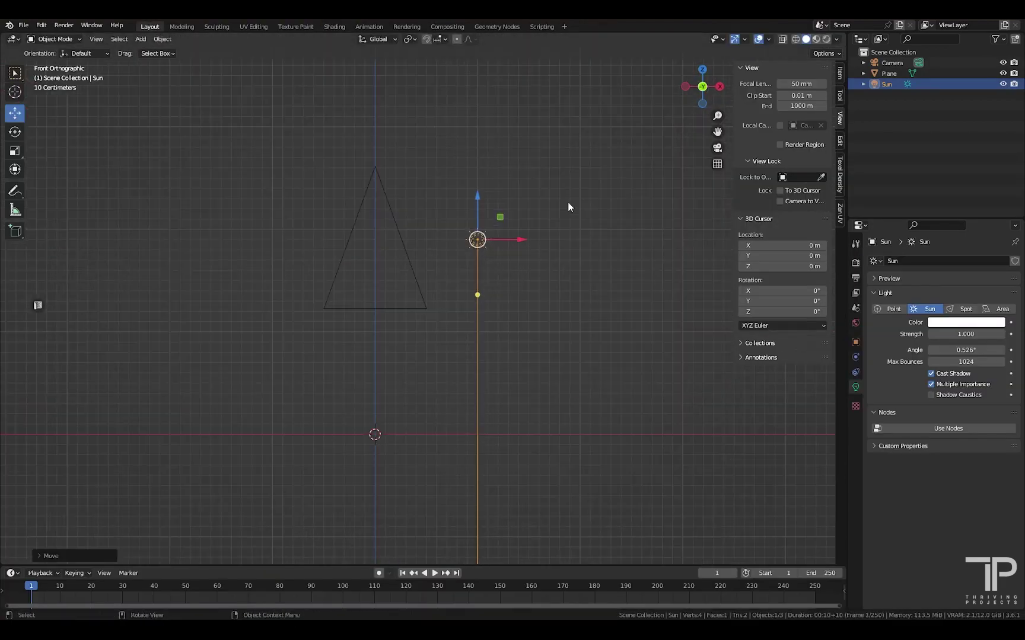
Rotate the Sun light about 40° around Y in front view so it shines diagonally down towards the plane.
{"action": "scroll", "coordinate": [463, 292], "scroll_direction": "up", "scroll_amount": 2}
{"action": "key", "text": "r"}
{"action": "left_click", "coordinate": [578, 268]}
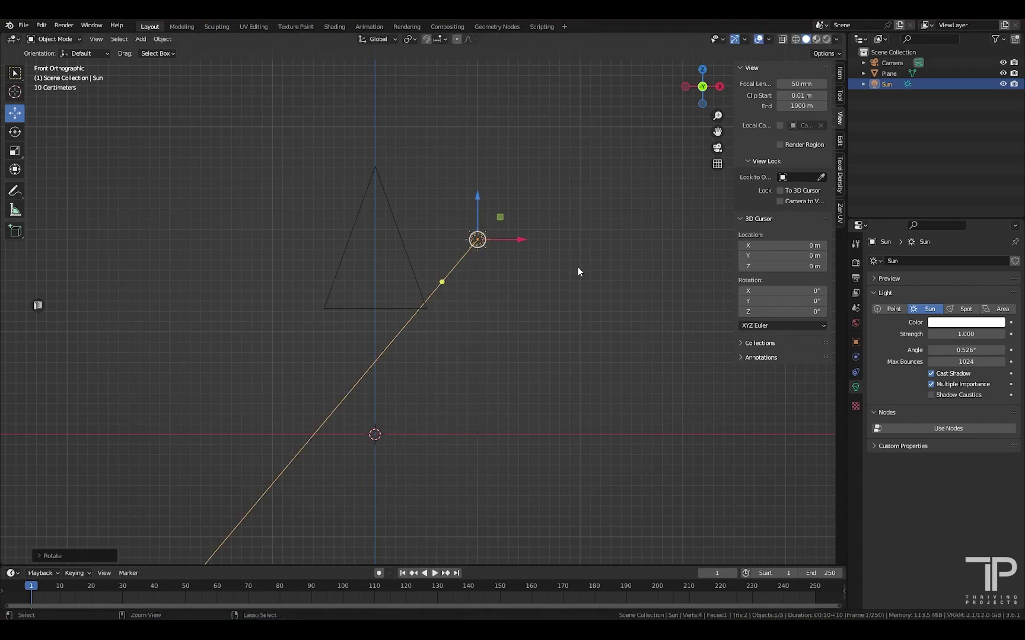
{"action": "left_click", "coordinate": [840, 73]}
Rotate the Sun light 30° around the global Z axis in top view.
{"action": "middle_click_drag", "start_coordinate": [551, 296], "coordinate": [617, 174]}
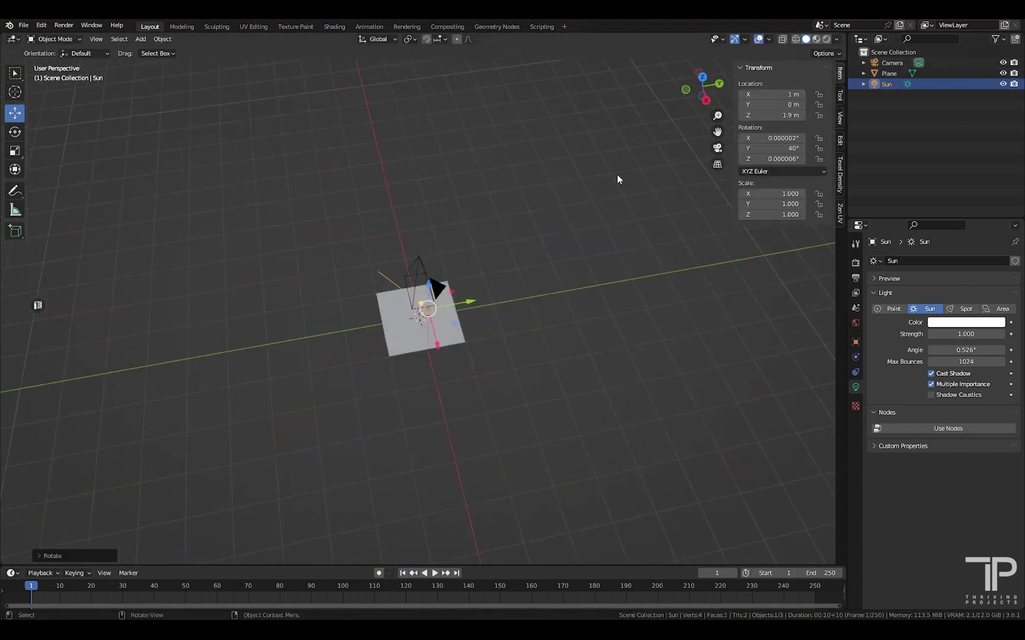
{"action": "left_click", "coordinate": [702, 78]}
{"action": "scroll", "coordinate": [503, 237], "scroll_direction": "up", "scroll_amount": 3}
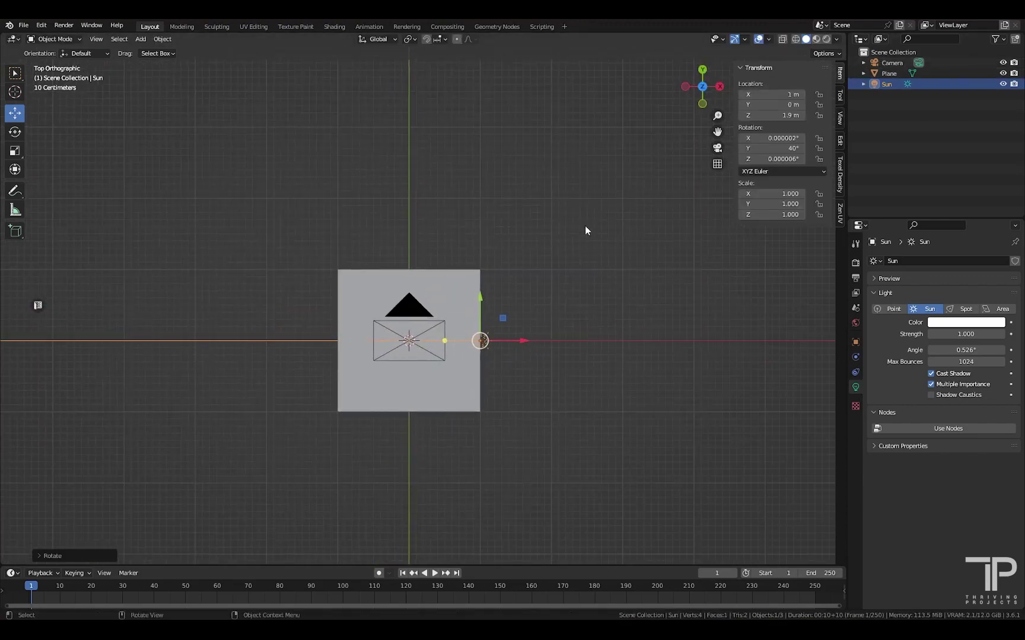
{"action": "key", "text": "r"}
{"action": "key", "text": "z"}
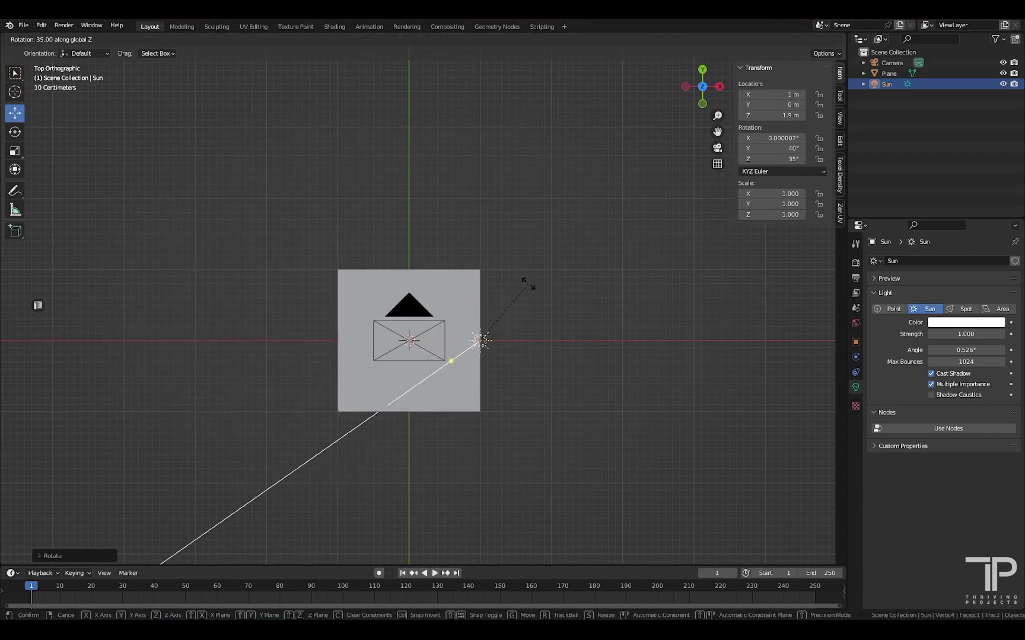
{"action": "left_click", "coordinate": [532, 291]}
{"action": "scroll", "coordinate": [459, 365], "scroll_direction": "down", "scroll_amount": 5}
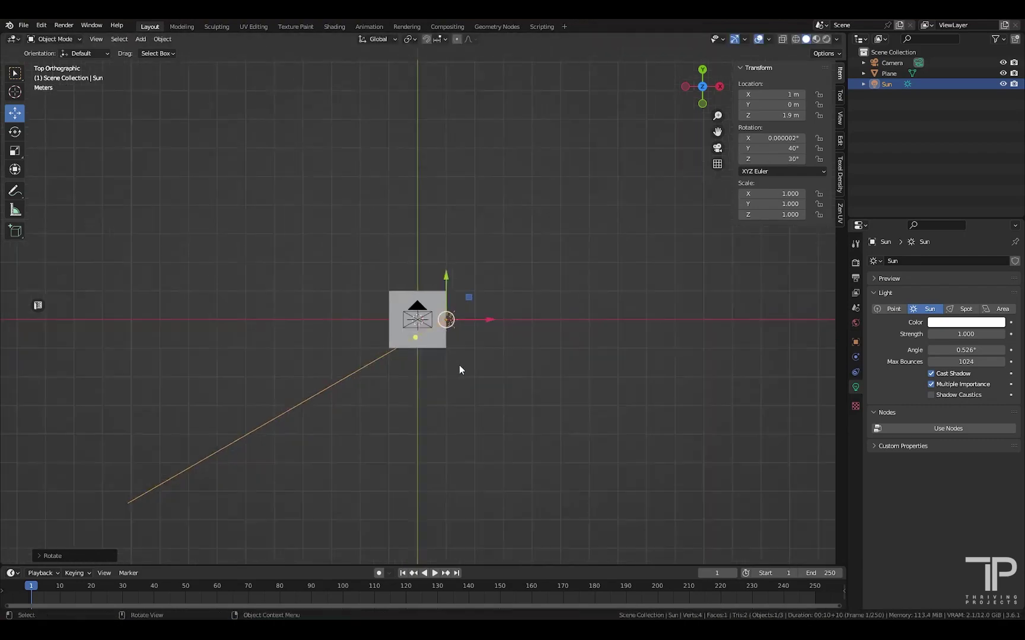
{"action": "middle_click_drag", "start_coordinate": [459, 366], "coordinate": [455, 264]}
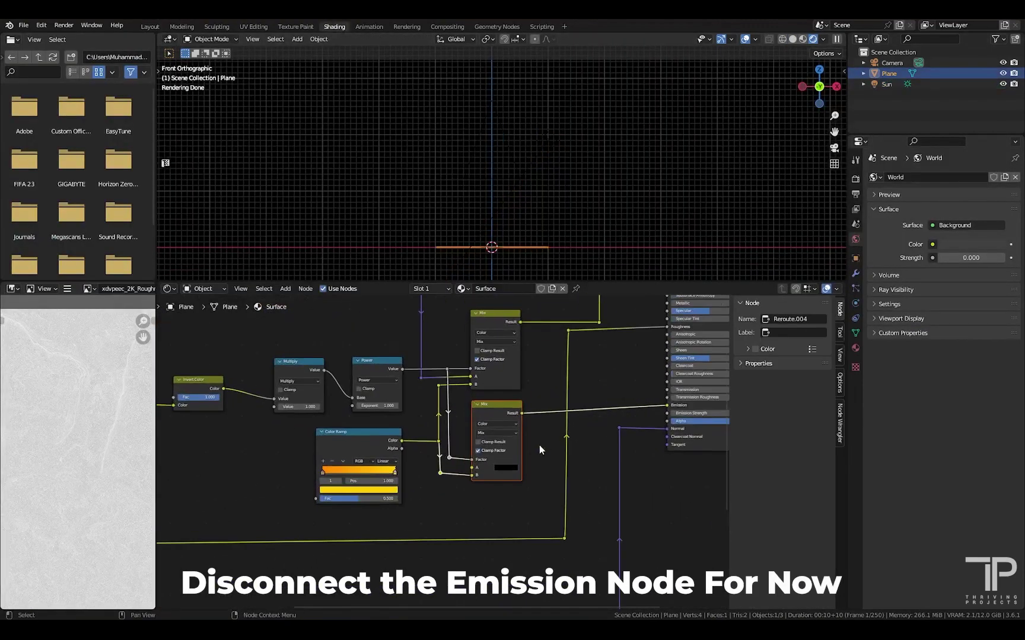
Cut the link between the lower Mix node's Result and the Principled BSDF's Emission input.
{"action": "scroll", "coordinate": [535, 428], "scroll_direction": "up", "scroll_amount": 3}
{"action": "scroll", "coordinate": [438, 392], "scroll_direction": "up", "scroll_amount": 1}
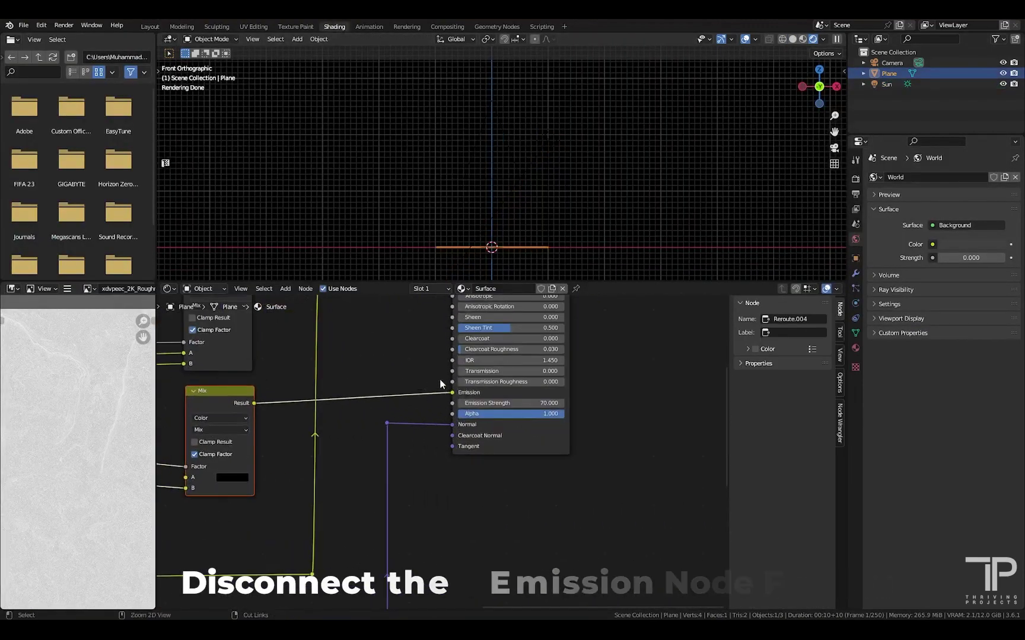
{"action": "right_click_drag", "start_coordinate": [440, 379], "coordinate": [445, 405], "text": "ctrl"}
Limit the viewport render region to the camera frame and set the Sun light's strength to 3.
{"action": "key", "text": "ctrl+b"}
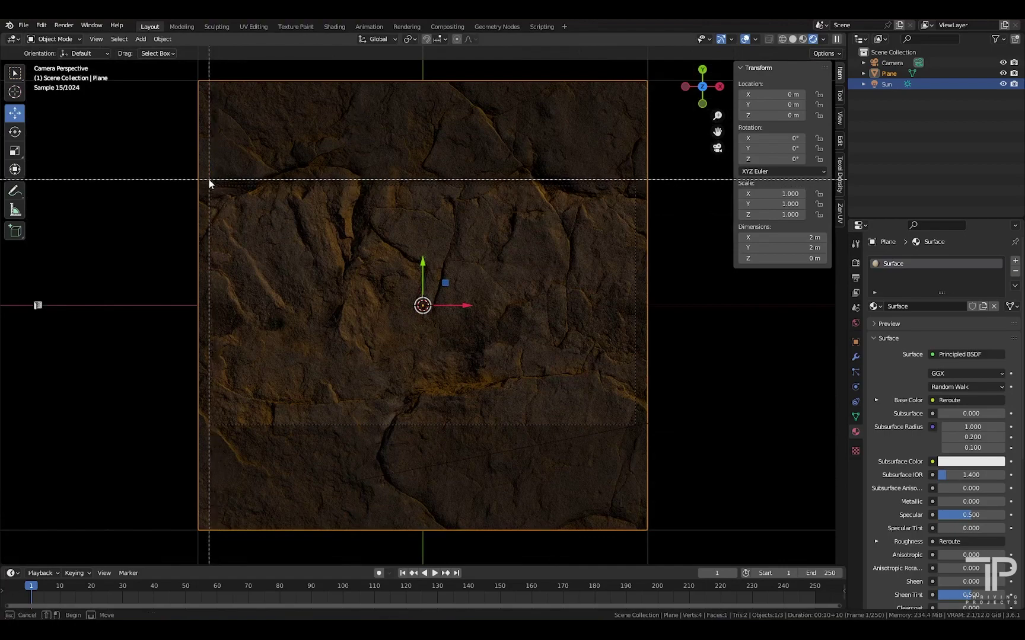
{"action": "mouse_move", "coordinate": [206, 179]}
{"action": "left_mouse_down"}
{"action": "mouse_move", "coordinate": [454, 343]}
{"action": "mouse_move", "coordinate": [641, 428]}
{"action": "left_mouse_up"}
{"action": "left_click", "coordinate": [886, 84]}
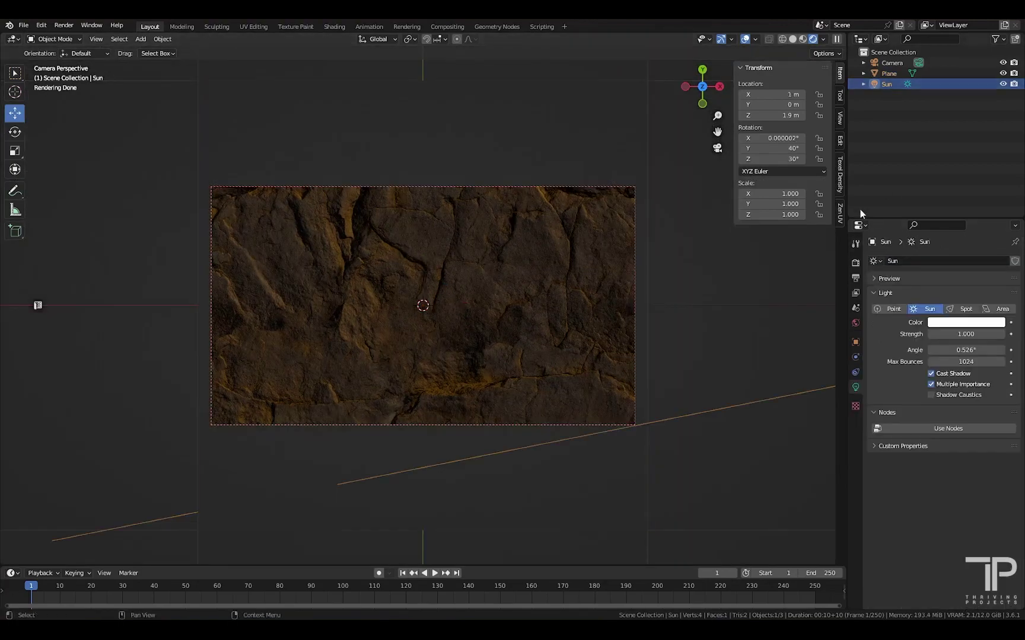
{"action": "left_click_drag", "start_coordinate": [958, 334], "coordinate": [971, 332]}
{"action": "left_click", "coordinate": [971, 332]}
{"action": "type", "text": "3"}
{"action": "key", "text": "Return"}
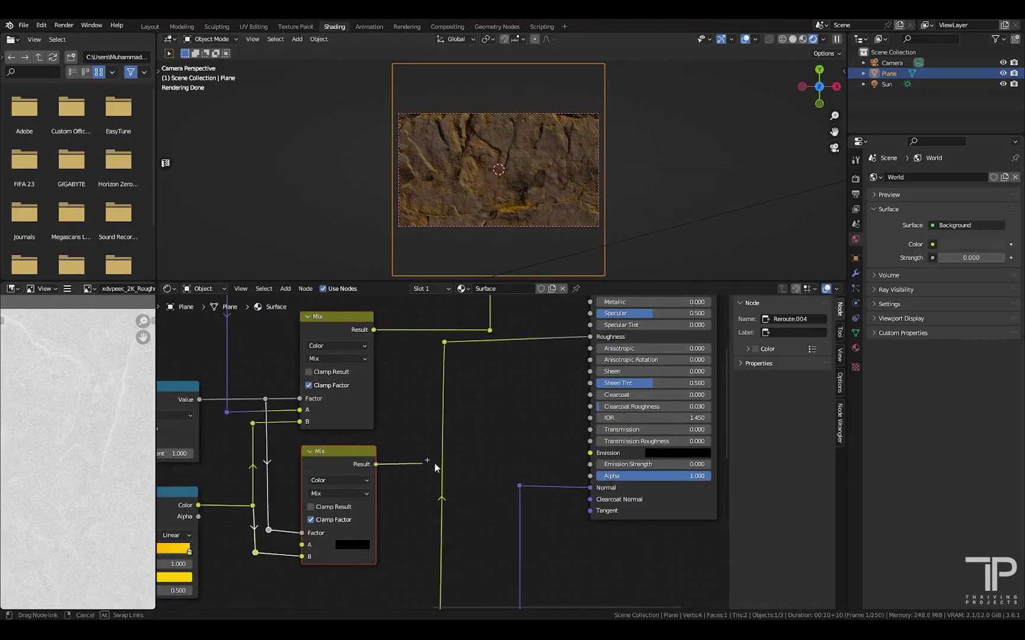
Reconnect the lower Mix node's Result to the Principled BSDF's Emission and set the Emission Strength to 70.
{"action": "left_click_drag", "start_coordinate": [375, 464], "coordinate": [590, 453]}
{"action": "left_click", "coordinate": [653, 465]}
{"action": "type", "text": "70"}
{"action": "key", "text": "Return"}
Tune the crack mask by setting the Multiply node's value to 0.4 and the Power node's exponent to 4.
{"action": "scroll", "coordinate": [460, 440], "scroll_direction": "down", "scroll_amount": 4}
{"action": "middle_click_drag", "start_coordinate": [459, 440], "coordinate": [614, 463]}
{"action": "middle_click_drag", "start_coordinate": [432, 381], "coordinate": [464, 367]}
{"action": "scroll", "coordinate": [384, 414], "scroll_direction": "up", "scroll_amount": 4}
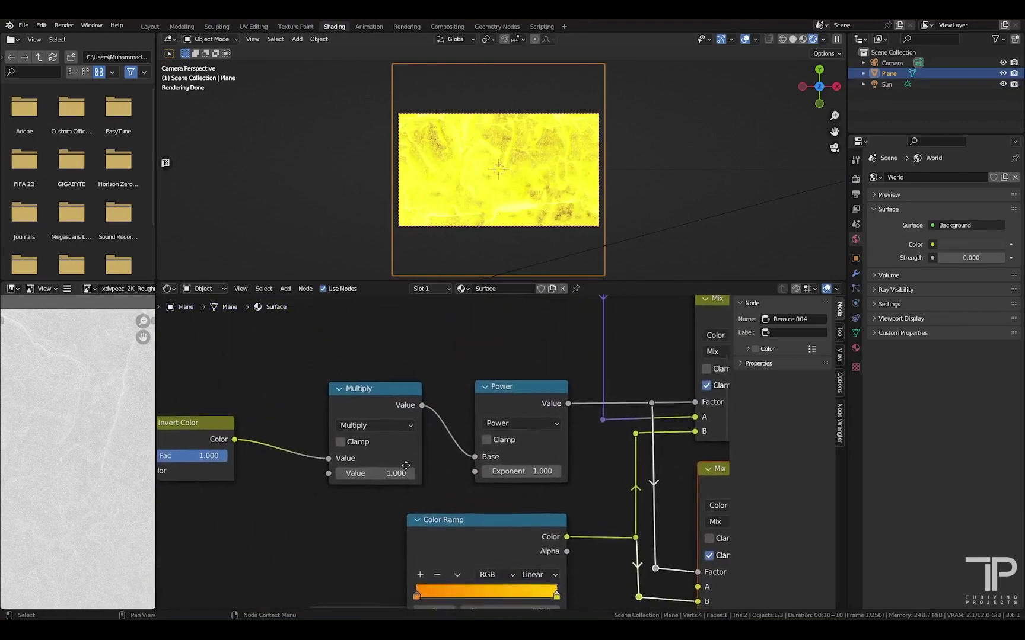
{"action": "scroll", "coordinate": [408, 439], "scroll_direction": "up", "scroll_amount": 1}
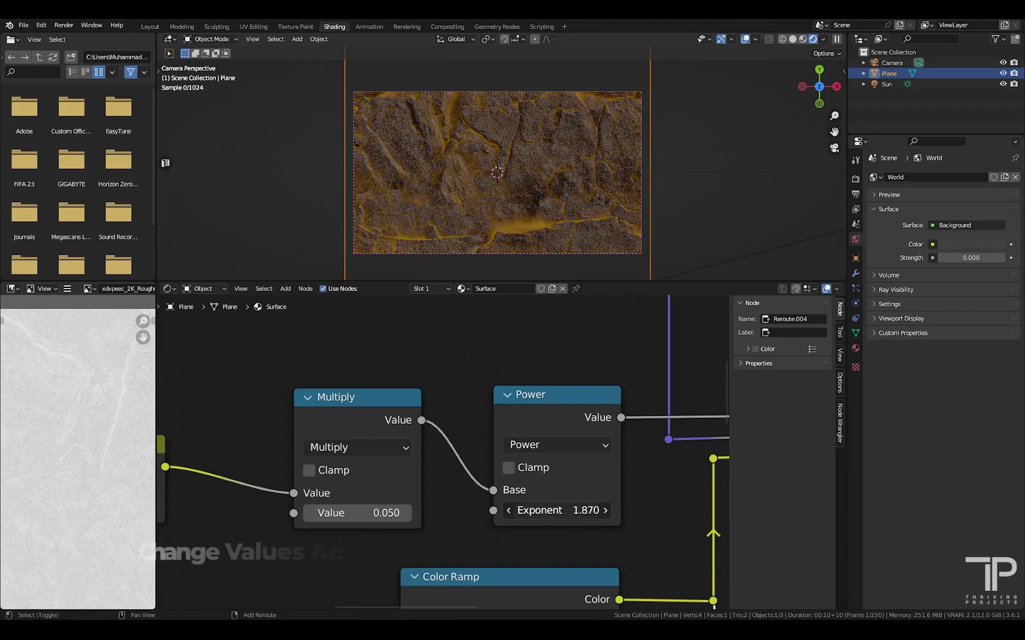
{"action": "left_click_drag", "start_coordinate": [533, 513], "coordinate": [579, 520]}
{"action": "scroll", "coordinate": [485, 180], "scroll_direction": "up", "scroll_amount": 1}
{"action": "mouse_move", "coordinate": [356, 515]}
{"action": "left_mouse_down"}
{"action": "mouse_move", "coordinate": [376, 514]}
{"action": "mouse_move", "coordinate": [365, 513]}
{"action": "left_mouse_up"}
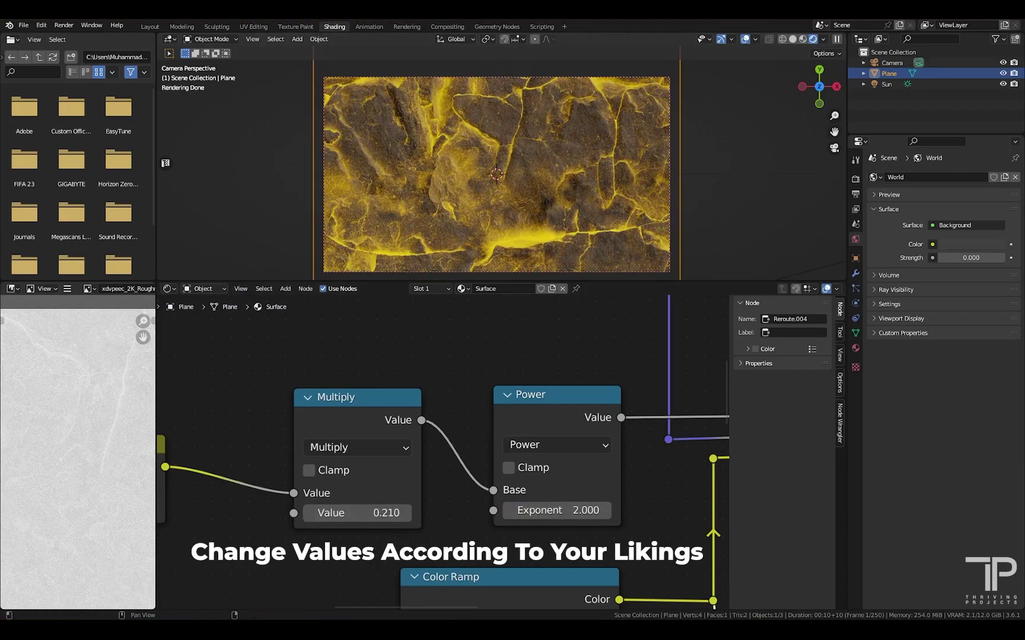
{"action": "double_click", "coordinate": [379, 513]}
{"action": "type", "text": "0.4"}
{"action": "key", "text": "Tab"}
{"action": "type", "text": "4"}
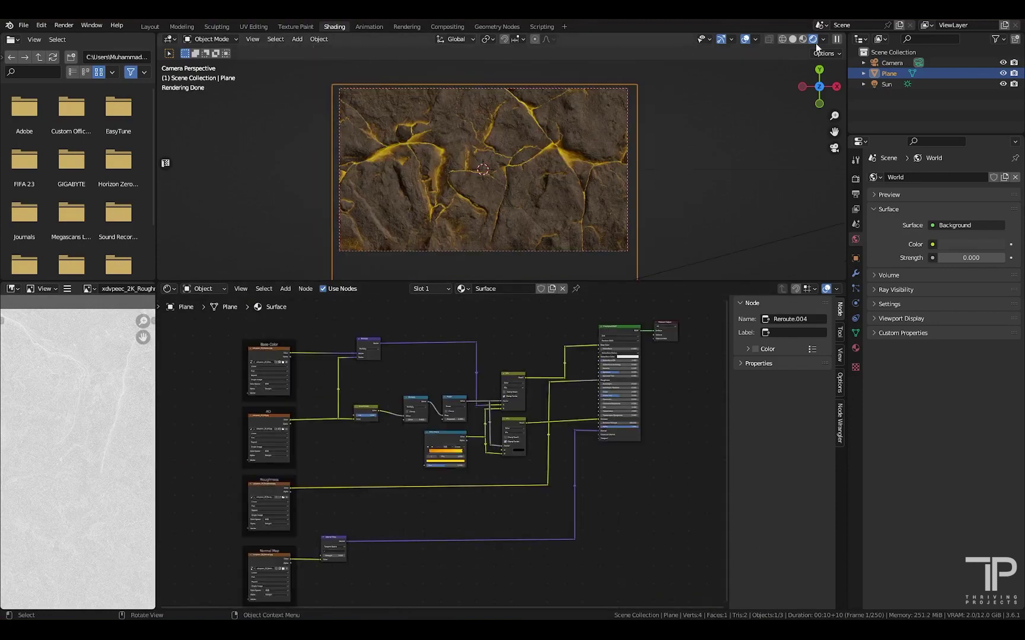
Set the Cycles device to GPU Compute and the final render's Max Samples to 1000.
{"action": "left_click", "coordinate": [855, 178]}
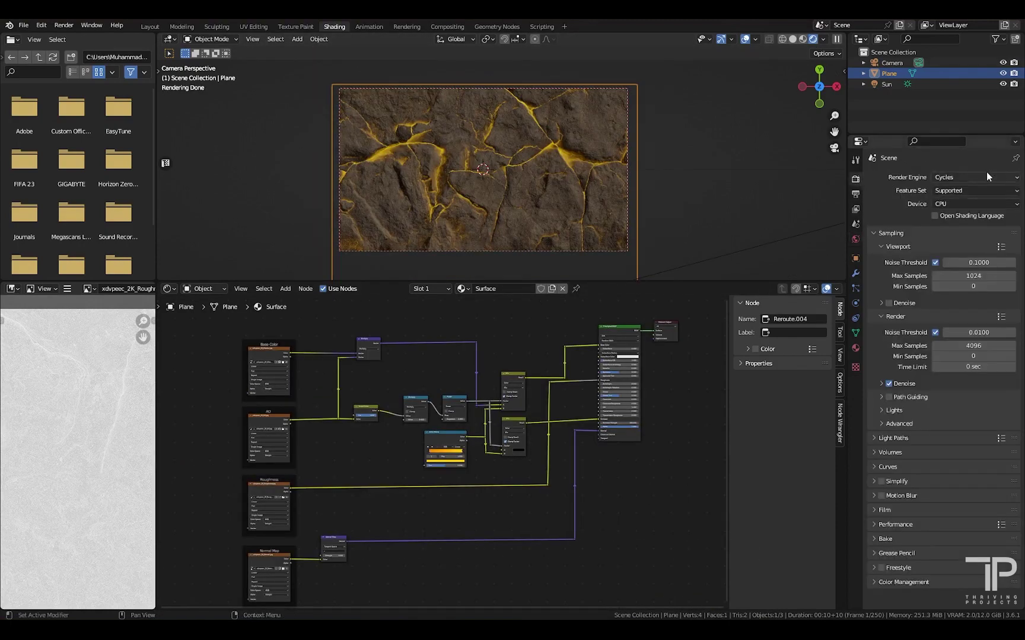
{"action": "left_click", "coordinate": [978, 206]}
{"action": "left_click", "coordinate": [944, 205]}
{"action": "left_click", "coordinate": [978, 228]}
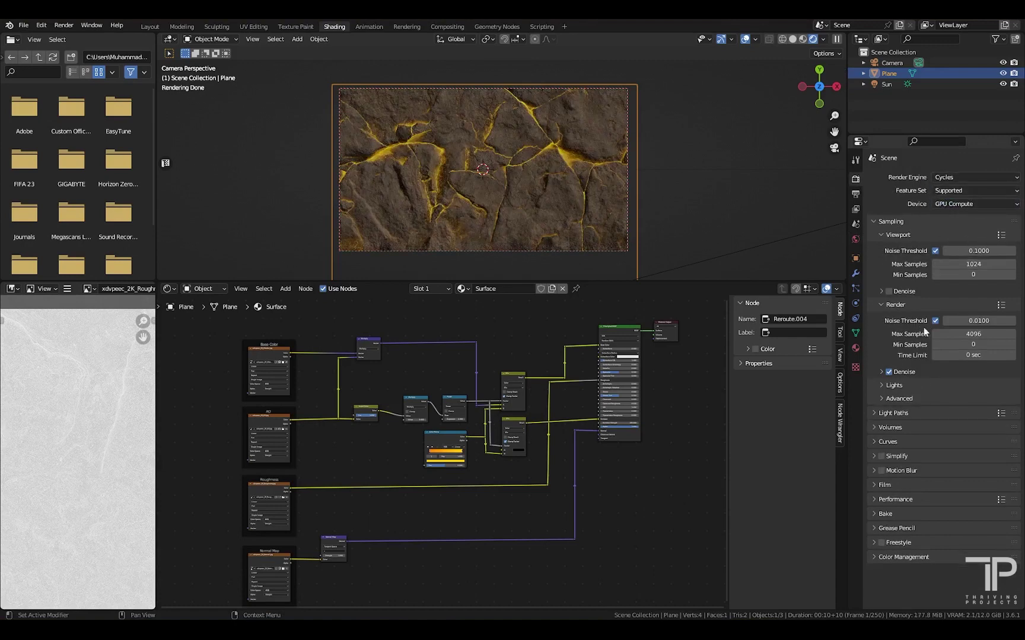
{"action": "left_click", "coordinate": [1011, 334]}
{"action": "type", "text": "1000"}
{"action": "key", "text": "Return"}
Render the still image and enable node use in the compositor.
{"action": "left_click", "coordinate": [63, 25]}
{"action": "left_click", "coordinate": [73, 42]}
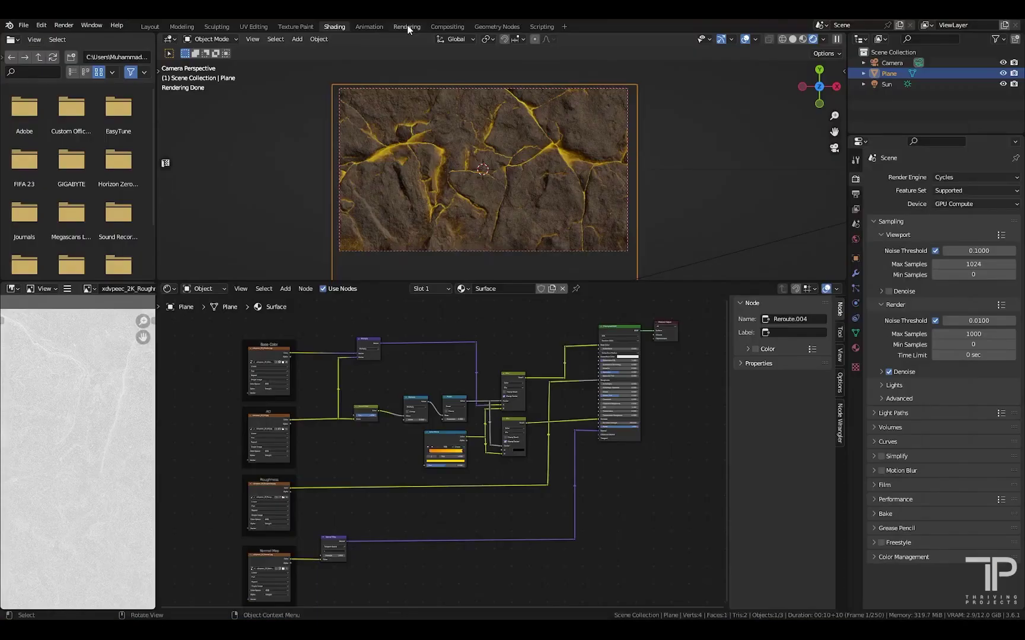
{"action": "left_click", "coordinate": [445, 27]}
{"action": "left_click", "coordinate": [116, 40]}
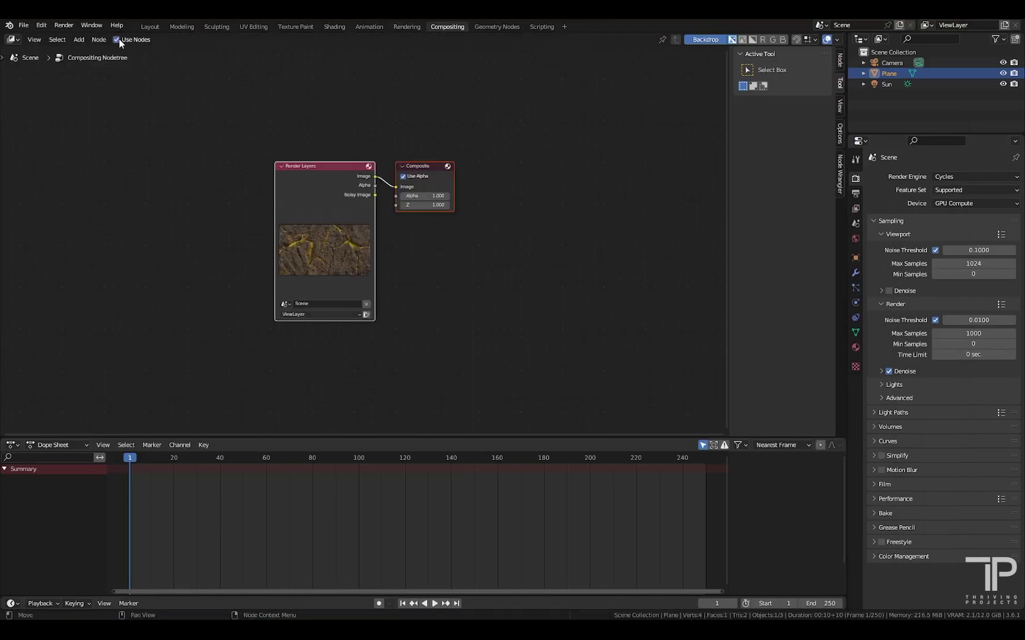
{"action": "key", "text": "Home"}
Add a Viewer node below the Composite node and feed it the Render Layers Image output.
{"action": "key", "text": "shift+a"}
{"action": "left_click", "coordinate": [517, 241]}
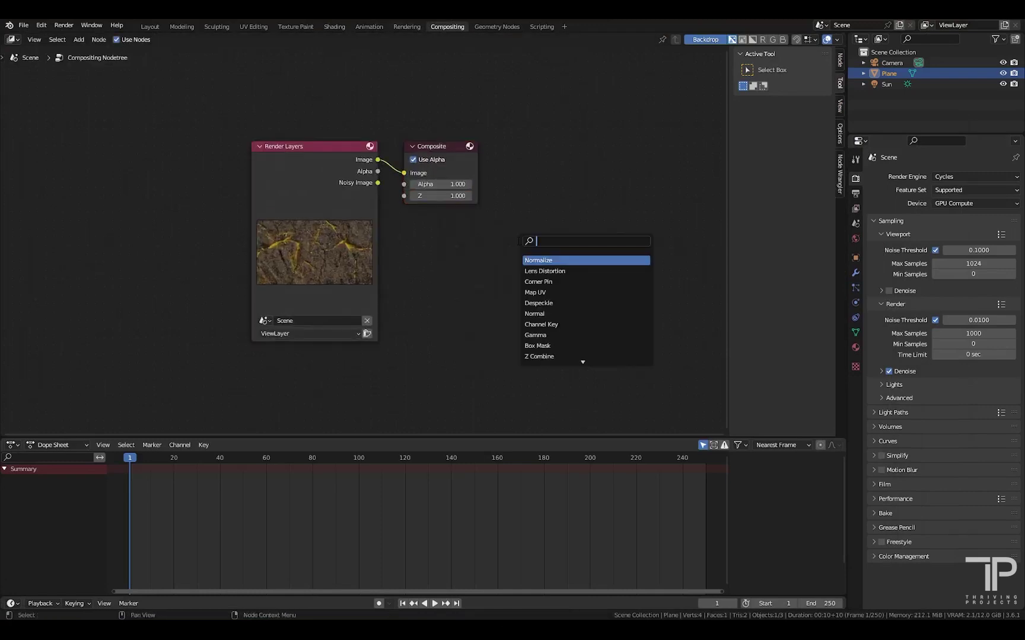
{"action": "type", "text": "vi"}
{"action": "key", "text": "Return"}
{"action": "left_click", "coordinate": [518, 241]}
{"action": "left_click_drag", "start_coordinate": [436, 148], "coordinate": [547, 134]}
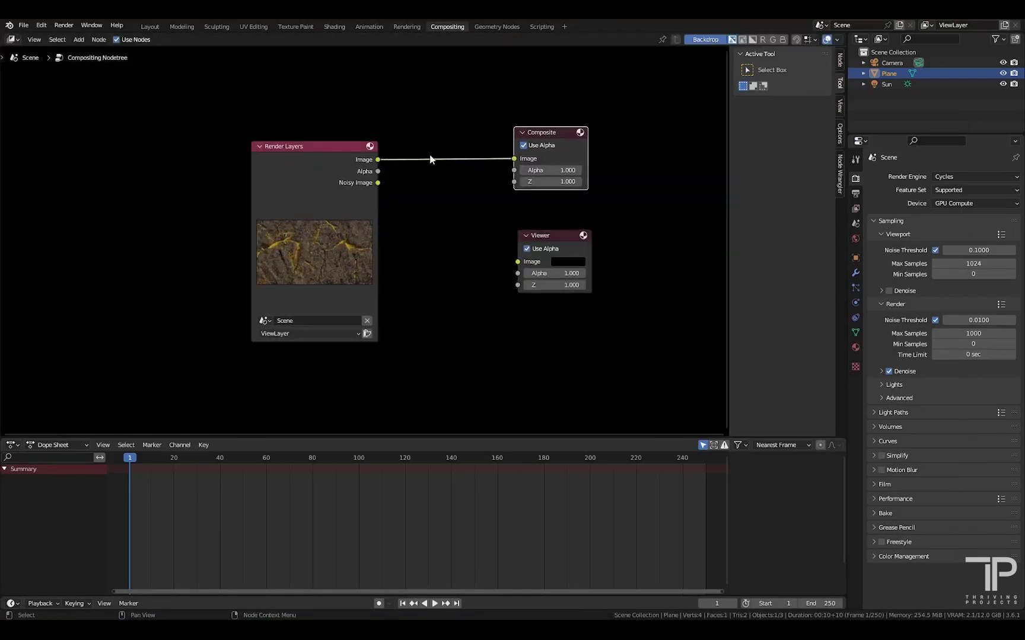
{"action": "left_click_drag", "start_coordinate": [378, 160], "coordinate": [513, 259]}
{"action": "left_click_drag", "start_coordinate": [512, 259], "coordinate": [518, 262]}
Insert a Glare node on the link between Render Layers and the Viewer node.
{"action": "key", "text": "shift+a"}
{"action": "left_click", "coordinate": [479, 294]}
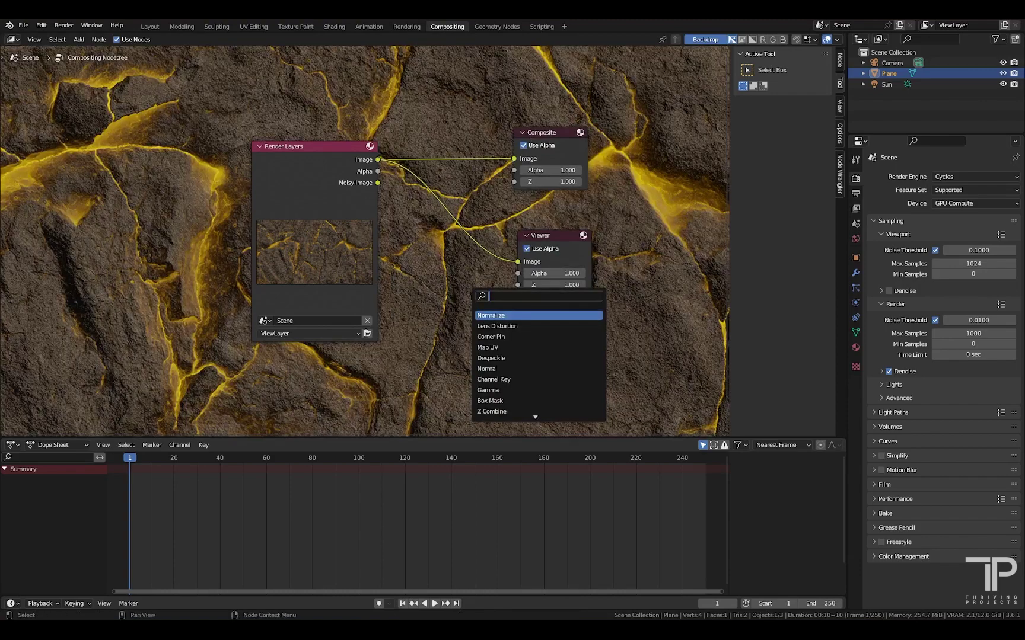
{"action": "type", "text": "glare"}
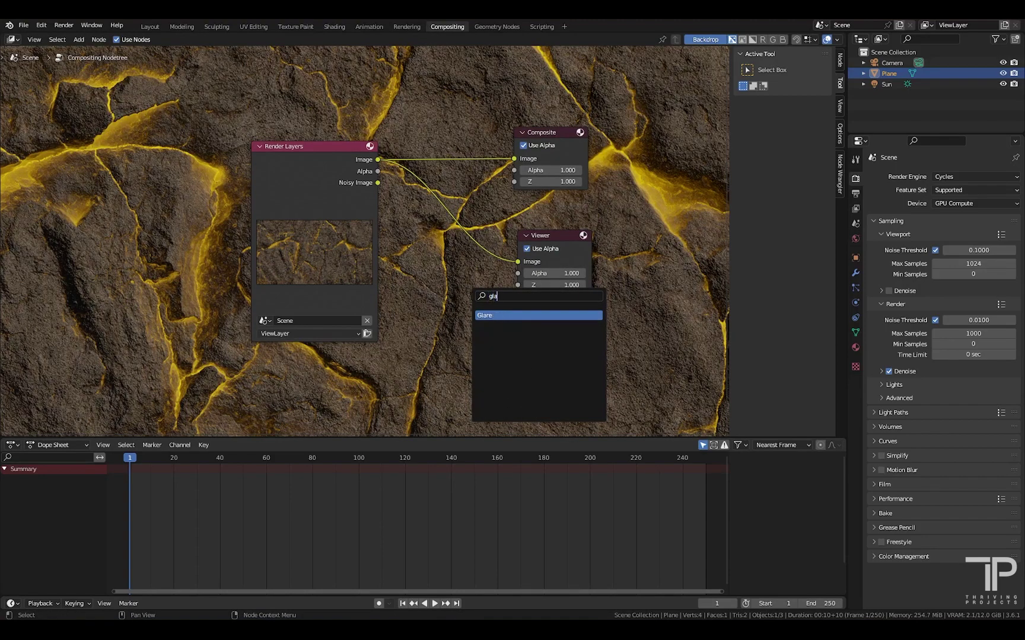
{"action": "key", "text": "Return"}
{"action": "left_click", "coordinate": [427, 190]}
{"action": "scroll", "coordinate": [427, 190], "scroll_direction": "up", "scroll_amount": 2}
Set the Glare node's type to Fog Glow, its size to 9 and its threshold to 0.2.
{"action": "left_click", "coordinate": [485, 205]}
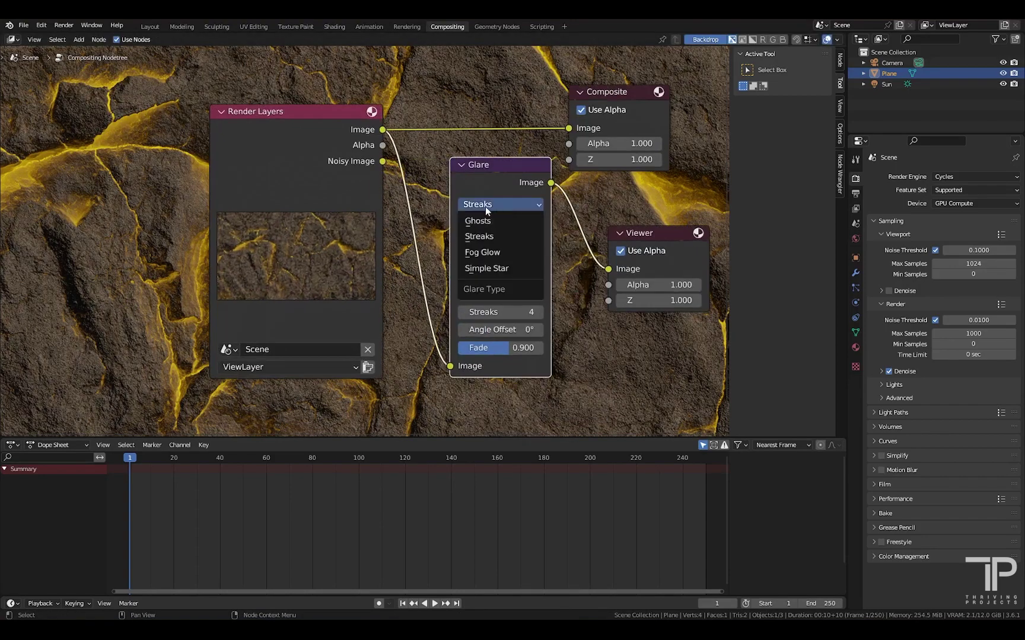
{"action": "left_click", "coordinate": [487, 252]}
{"action": "left_click", "coordinate": [533, 276]}
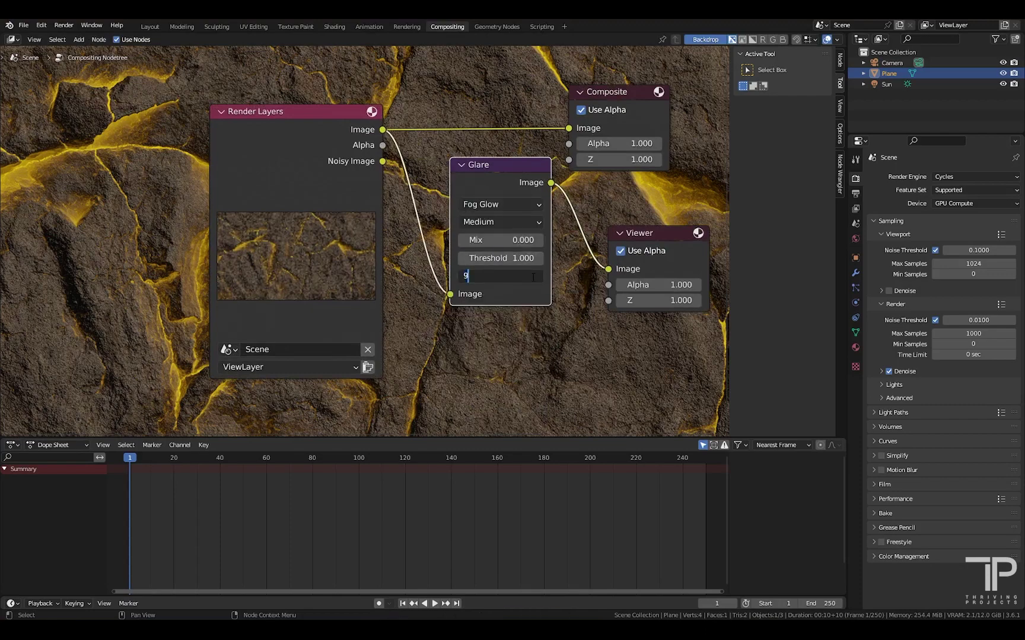
{"action": "type", "text": "9"}
{"action": "key", "text": "Return"}
{"action": "left_click_drag", "start_coordinate": [532, 258], "coordinate": [526, 259]}
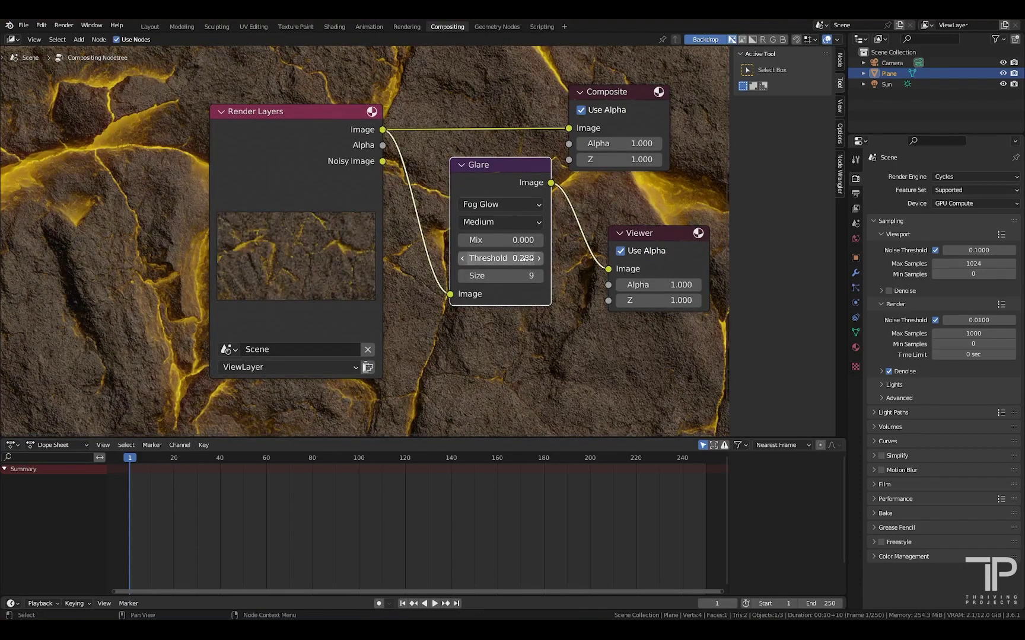
{"action": "left_click", "coordinate": [531, 259]}
{"action": "type", "text": "0.5"}
{"action": "key", "text": "Return"}
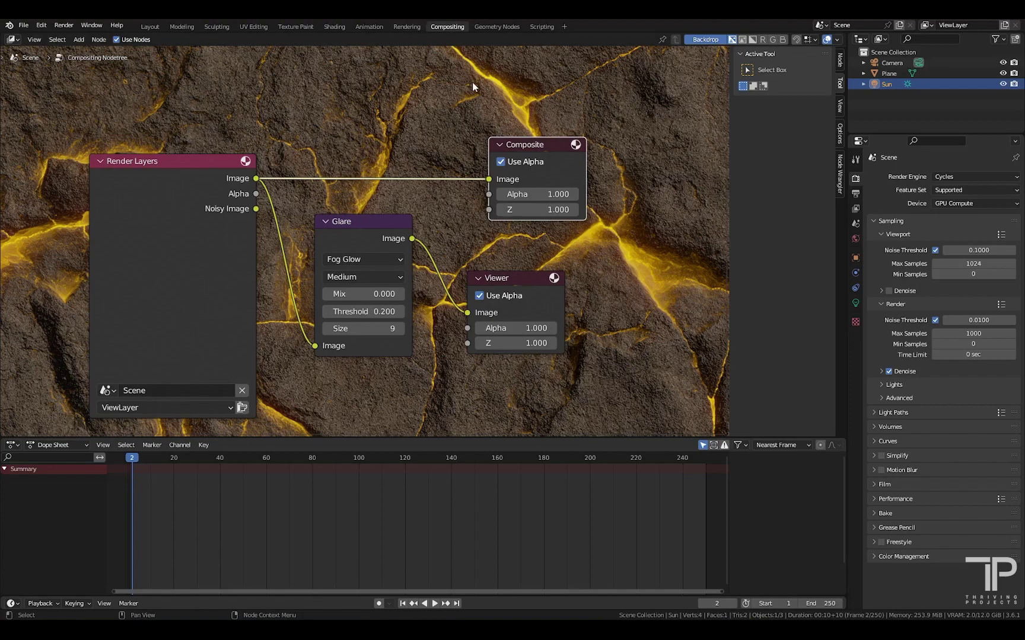
Compare the Render Result with the Viewer Node image in the Rendering workspace.
{"action": "left_click", "coordinate": [410, 26]}
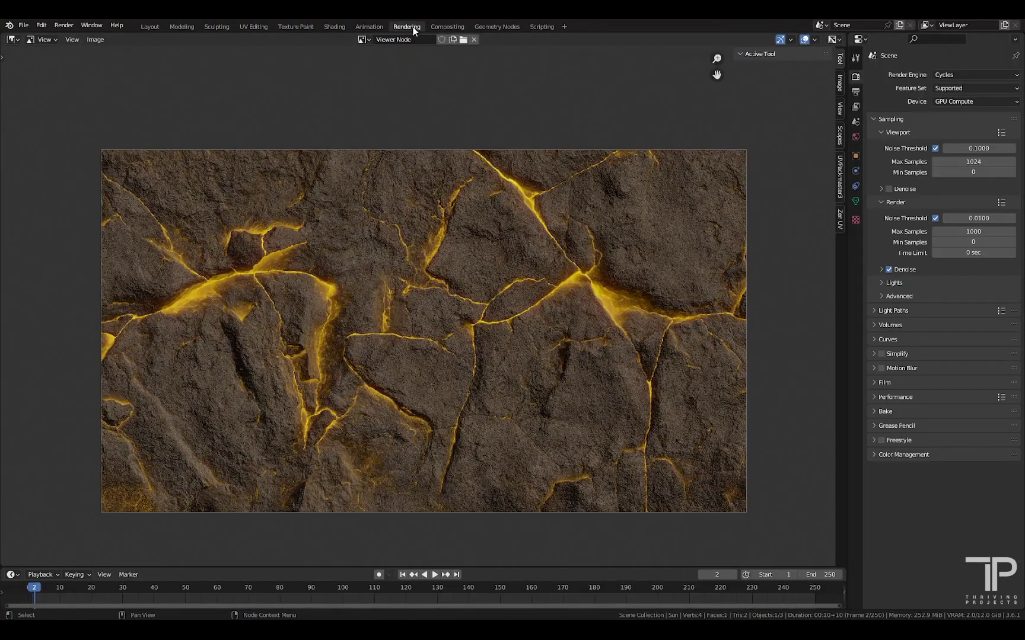
{"action": "left_click", "coordinate": [364, 40]}
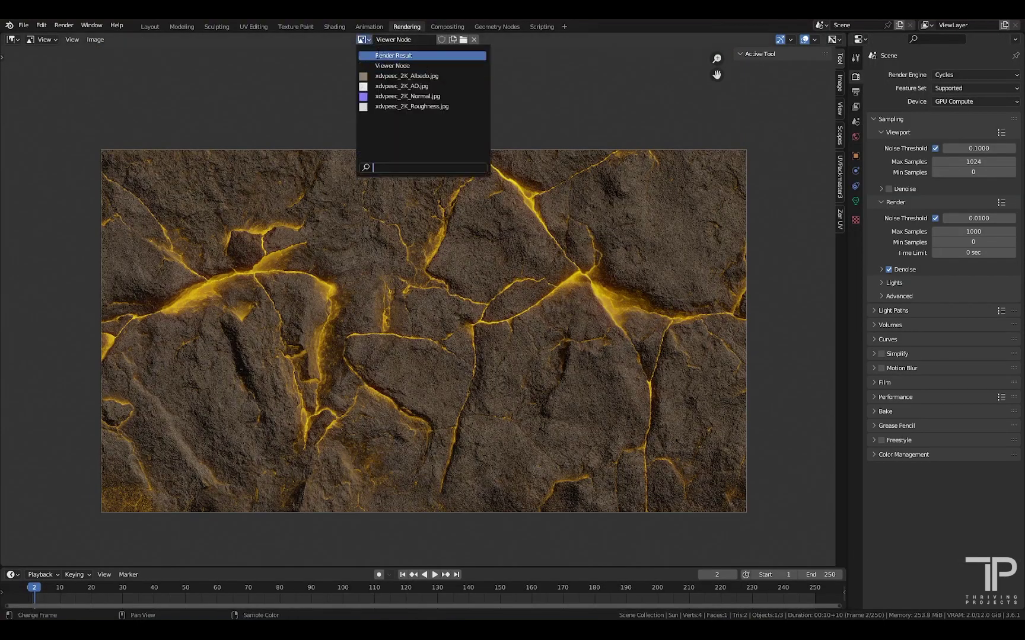
{"action": "left_click", "coordinate": [375, 55]}
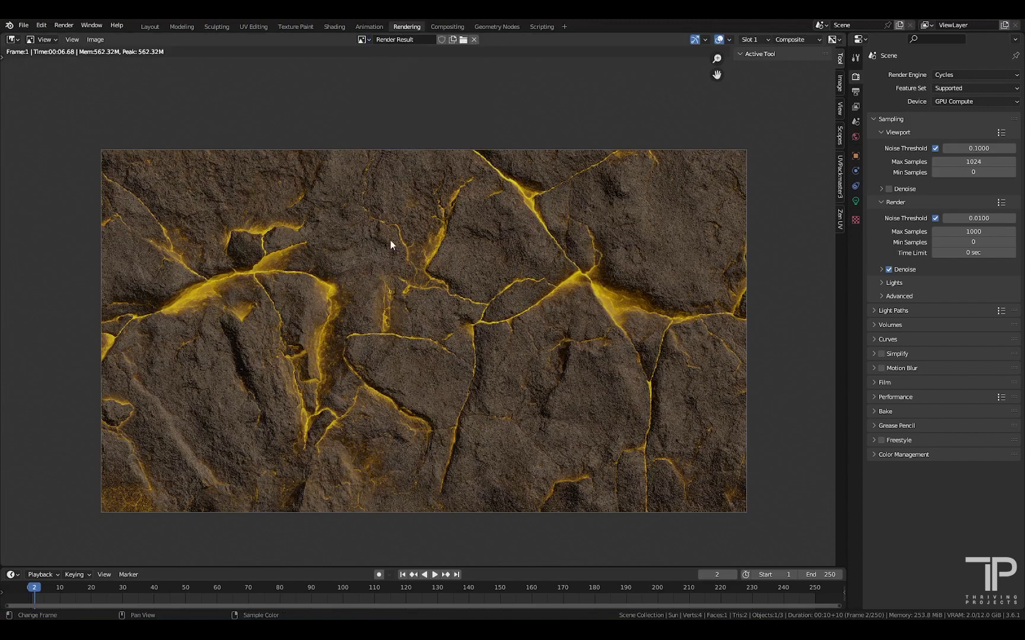
{"action": "left_click", "coordinate": [363, 40]}
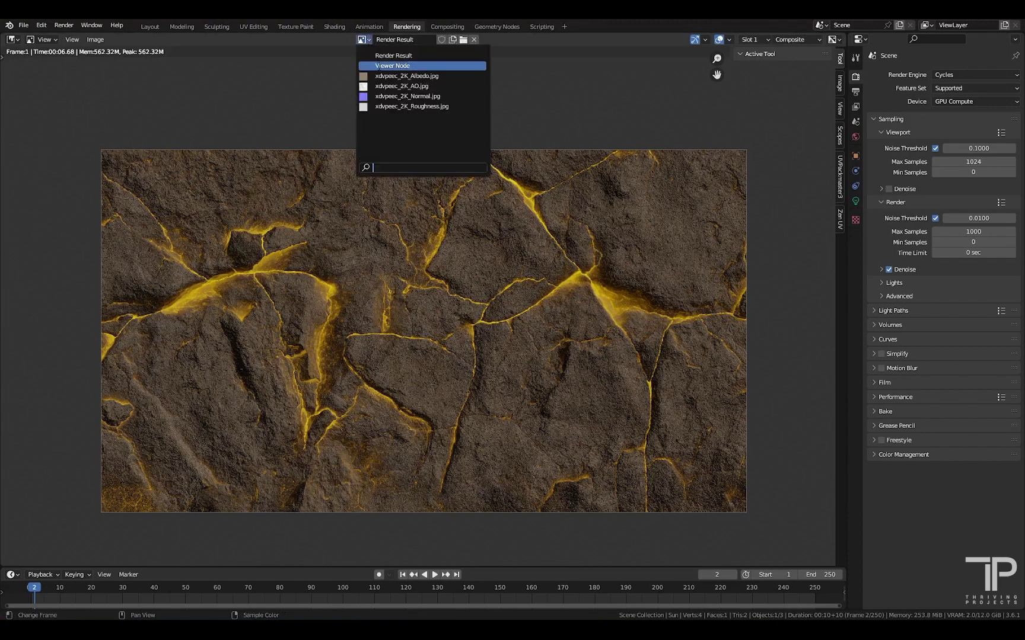
{"action": "left_click", "coordinate": [378, 66]}
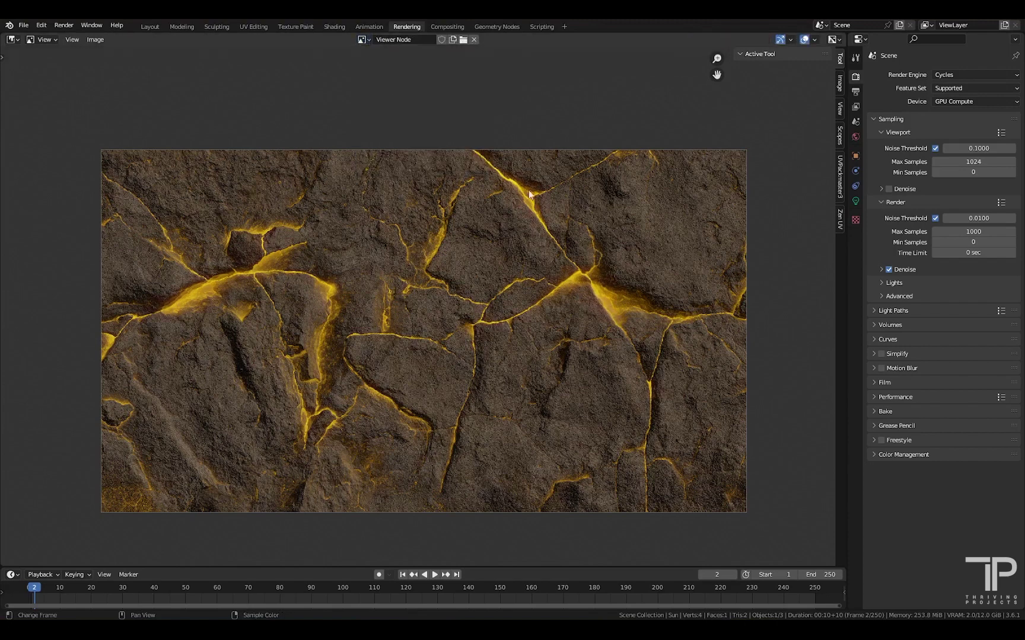
Save the Viewer Node image as a PNG file named Surface.
{"action": "left_click", "coordinate": [95, 39]}
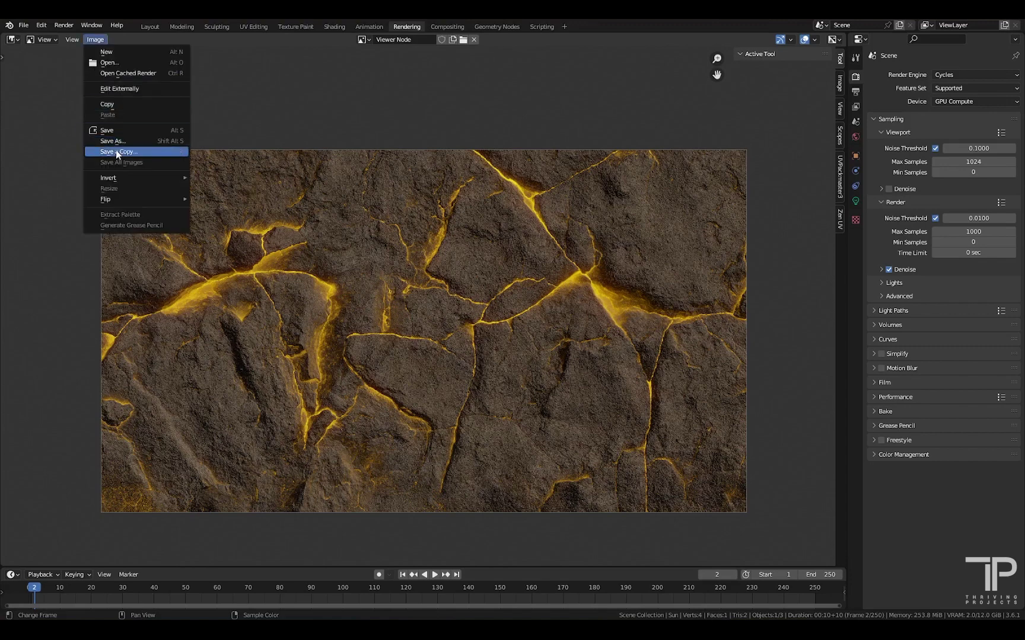
{"action": "left_click", "coordinate": [116, 142]}
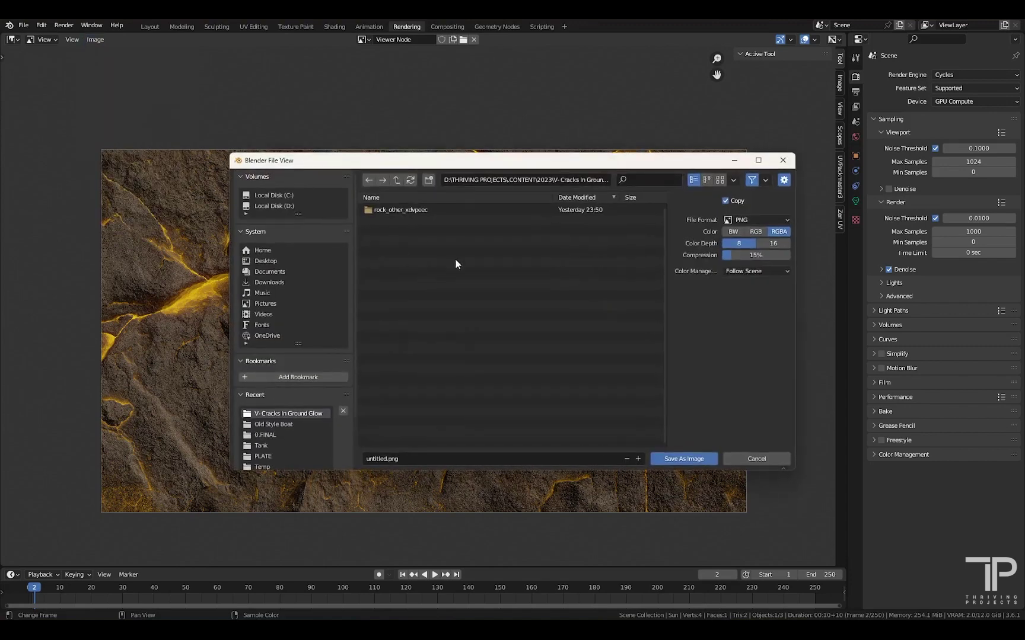
{"action": "left_click", "coordinate": [436, 458]}
{"action": "type", "text": "Su"}
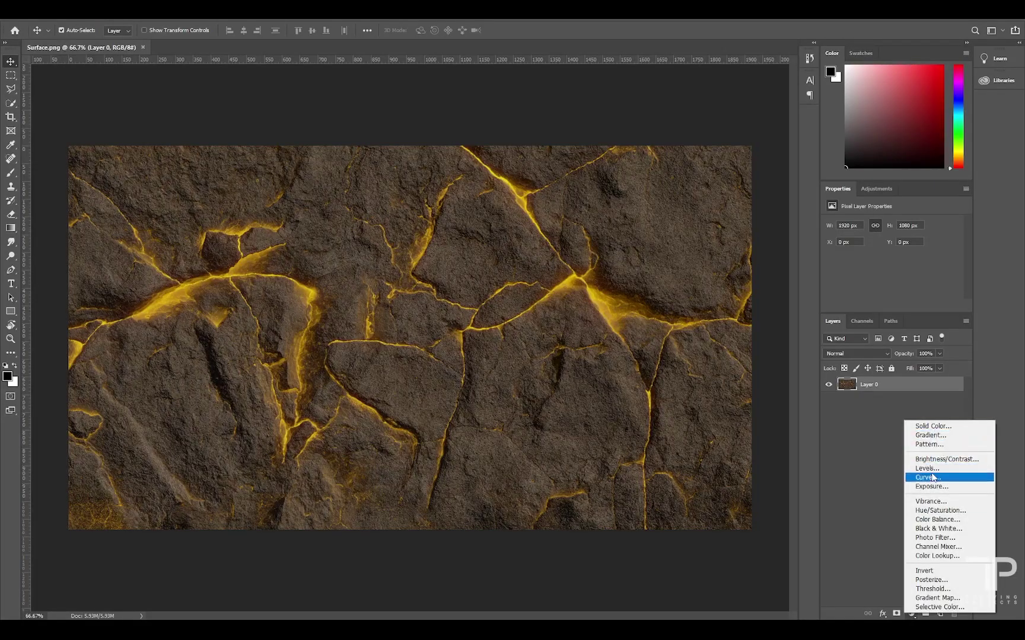
In Photoshop, add a Levels adjustment layer above the Surface.png image, lowering the white point and raising the black point.
{"action": "left_click", "coordinate": [927, 468]}
{"action": "left_click_drag", "start_coordinate": [957, 259], "coordinate": [938, 262]}
{"action": "left_click_drag", "start_coordinate": [843, 261], "coordinate": [852, 264]}
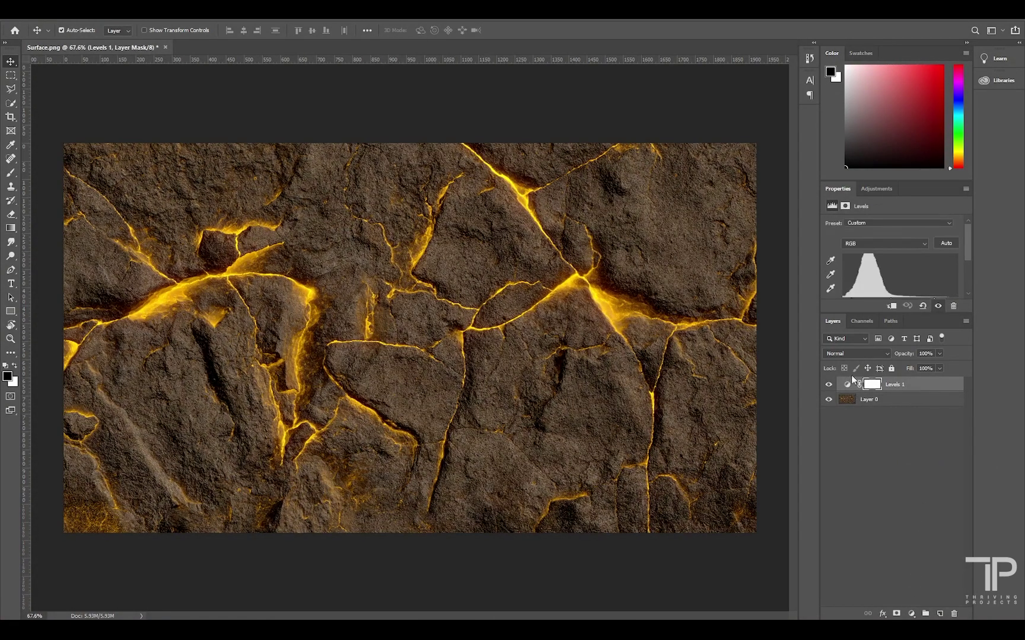
Add a Solid Color fill layer above the Levels layer in orange ff9c00.
{"action": "left_click", "coordinate": [911, 613]}
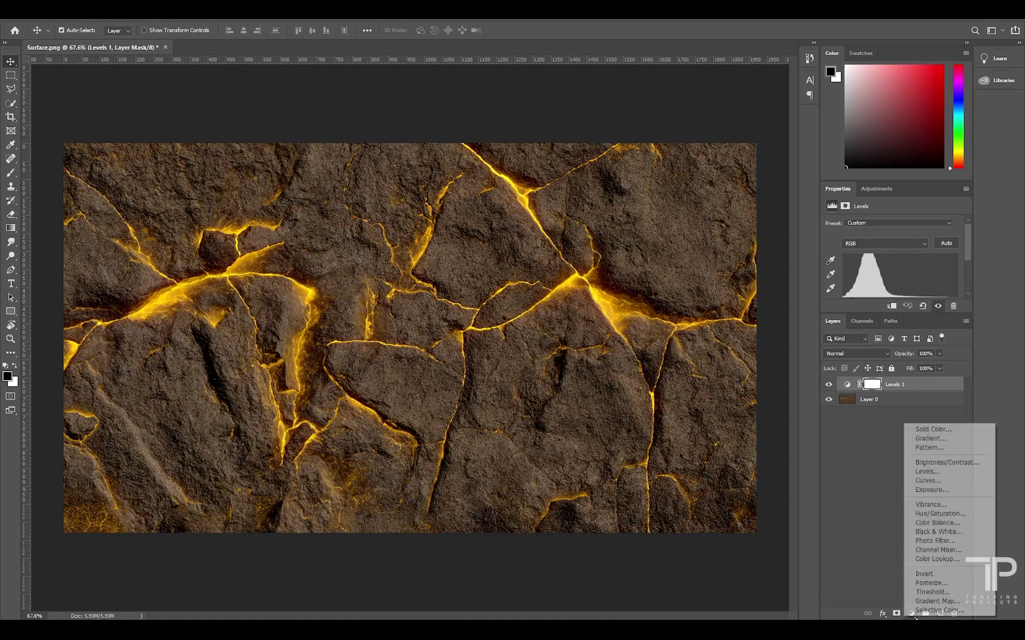
{"action": "left_click", "coordinate": [934, 429]}
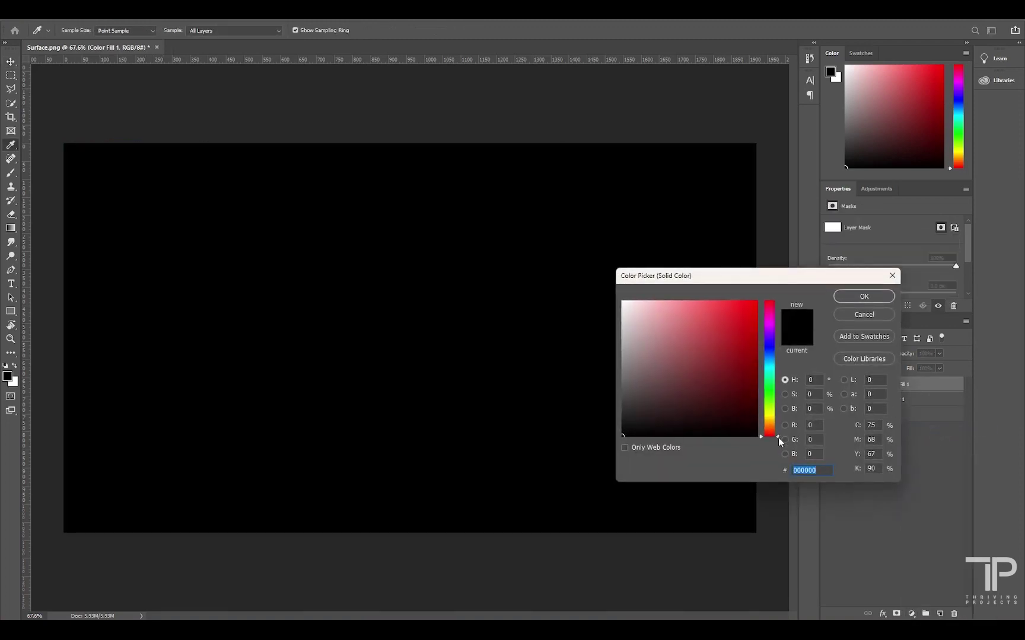
{"action": "left_click_drag", "start_coordinate": [779, 441], "coordinate": [773, 427]}
{"action": "left_click_drag", "start_coordinate": [746, 343], "coordinate": [765, 294]}
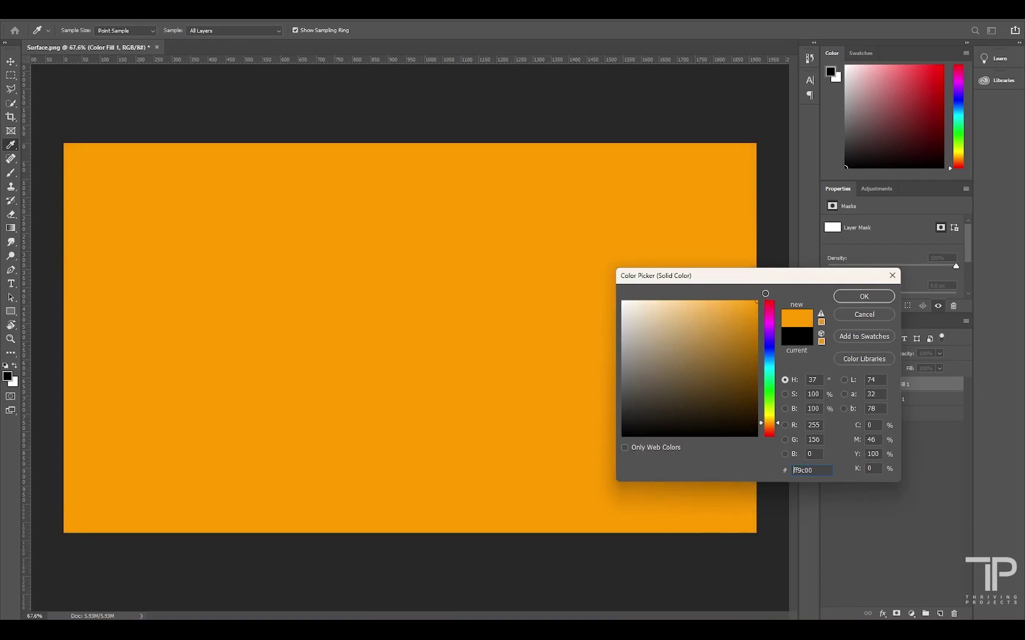
{"action": "left_click", "coordinate": [864, 296]}
Set the orange fill layer's blend mode to Linear Dodge (Add) and invert its layer mask to black.
{"action": "left_click", "coordinate": [856, 354]}
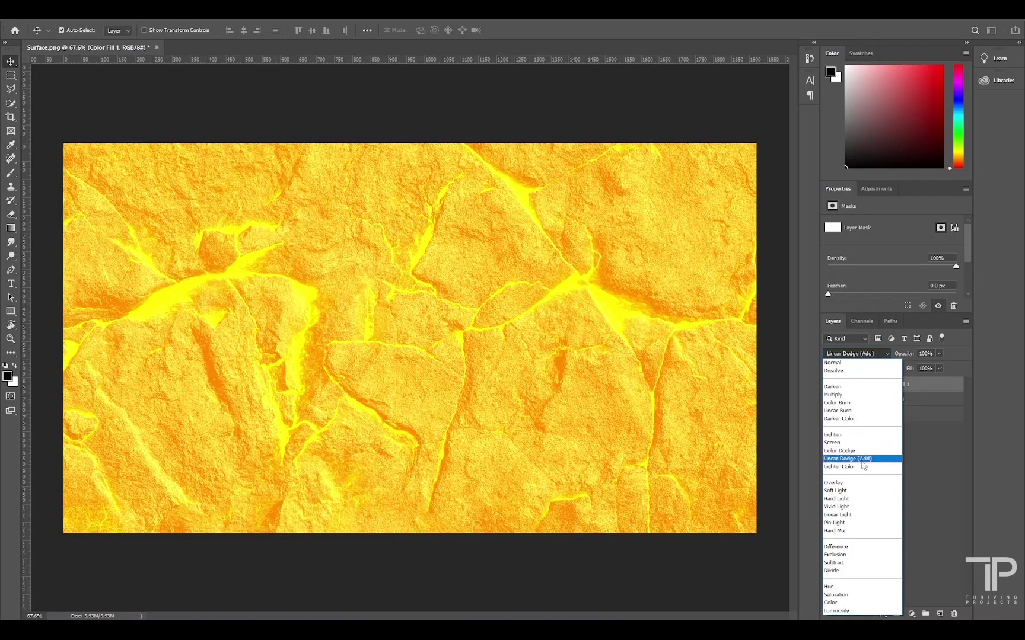
{"action": "left_click", "coordinate": [864, 459]}
{"action": "left_click", "coordinate": [875, 385]}
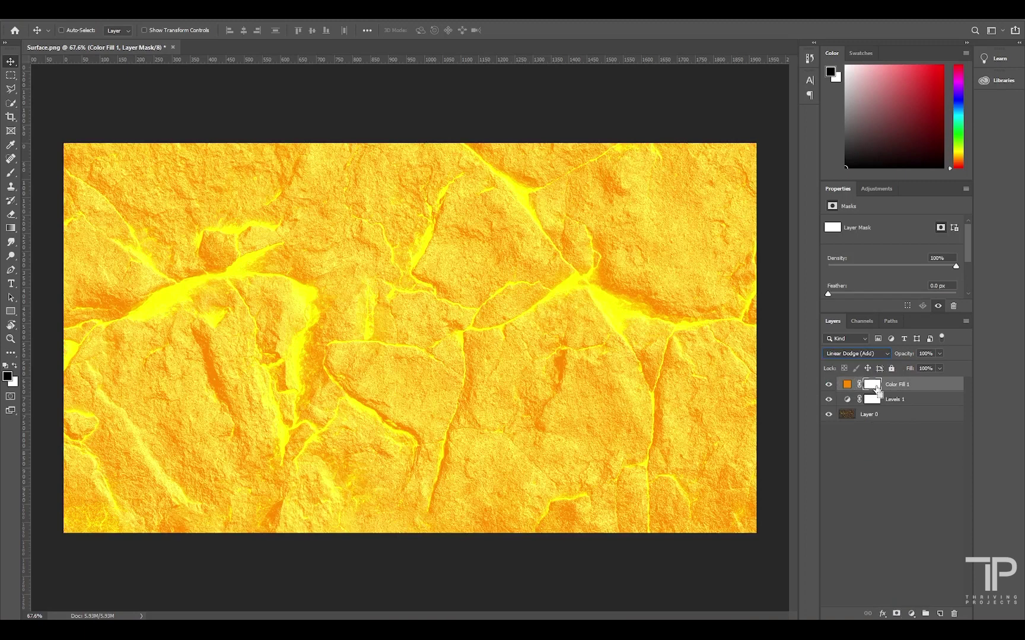
{"action": "key", "text": "ctrl+i"}
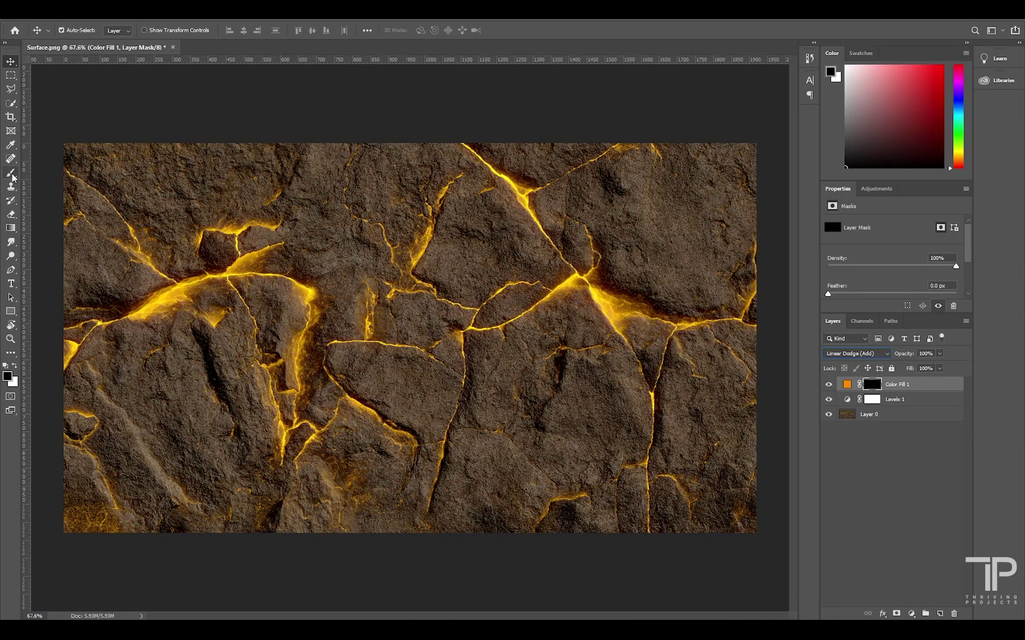
Choose the Brush tool and set its size to 73 px and its flow to 5%.
{"action": "left_click", "coordinate": [12, 175]}
{"action": "right_click", "coordinate": [515, 364]}
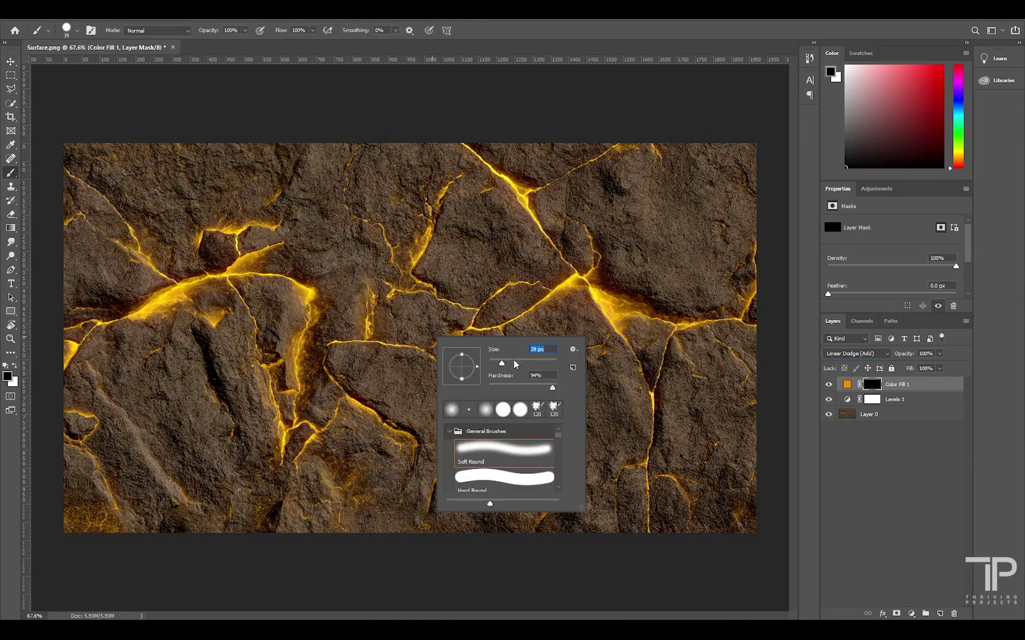
{"action": "left_click", "coordinate": [313, 31]}
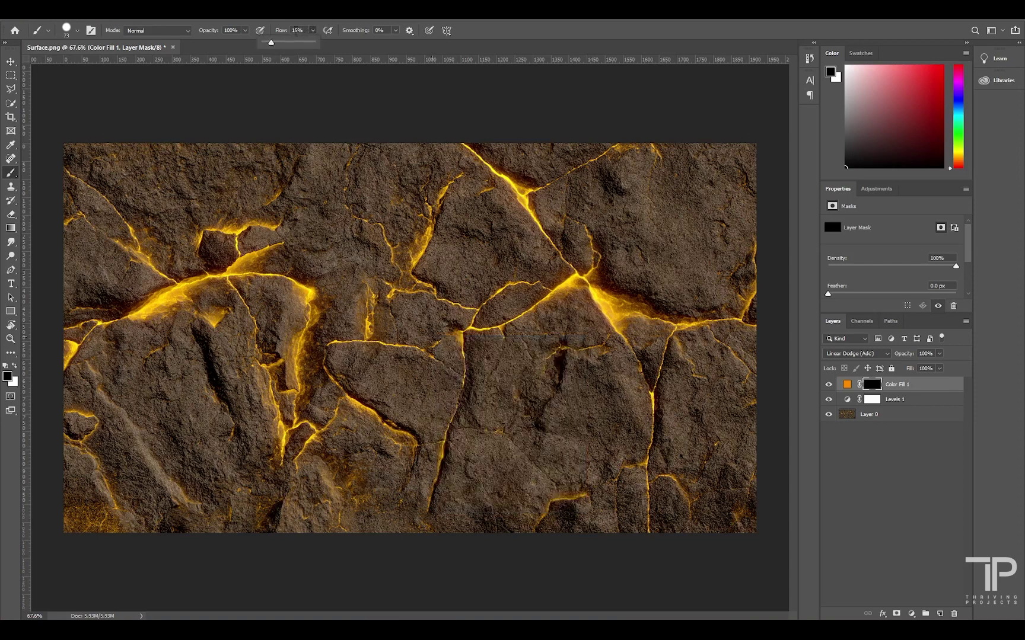
{"action": "left_click", "coordinate": [297, 30]}
{"action": "type", "text": "5"}
{"action": "key", "text": "Return"}
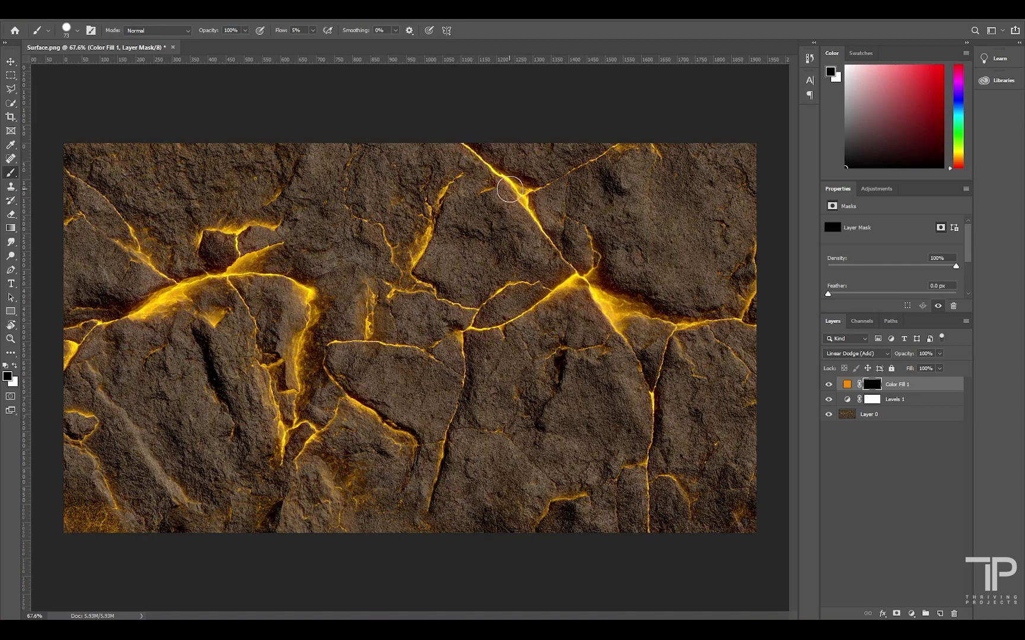
Paint a soft white glow along the main cracks on the orange fill layer's mask, varying the brush size.
{"action": "right_click_drag", "start_coordinate": [561, 313], "coordinate": [613, 319], "text": "alt"}
{"action": "right_click", "coordinate": [614, 319]}
{"action": "left_click", "coordinate": [643, 420]}
{"action": "right_click_drag", "start_coordinate": [534, 352], "coordinate": [564, 349], "text": "alt"}
{"action": "key", "text": "x"}
{"action": "left_click_drag", "start_coordinate": [493, 190], "coordinate": [648, 446]}
{"action": "mouse_move", "coordinate": [299, 308]}
{"action": "left_mouse_down"}
{"action": "mouse_move", "coordinate": [113, 322]}
{"action": "mouse_move", "coordinate": [2, 363]}
{"action": "left_mouse_up"}
{"action": "right_click_drag", "start_coordinate": [286, 343], "coordinate": [276, 343], "text": "alt"}
{"action": "left_click_drag", "start_coordinate": [317, 412], "coordinate": [448, 433]}
{"action": "right_click_drag", "start_coordinate": [657, 207], "coordinate": [634, 211], "text": "alt"}
{"action": "mouse_move", "coordinate": [499, 168]}
{"action": "left_mouse_down"}
{"action": "mouse_move", "coordinate": [547, 187]}
{"action": "mouse_move", "coordinate": [644, 549]}
{"action": "left_mouse_up"}
{"action": "mouse_move", "coordinate": [317, 297]}
{"action": "left_mouse_down"}
{"action": "mouse_move", "coordinate": [103, 249]}
{"action": "mouse_move", "coordinate": [285, 403]}
{"action": "left_mouse_up"}
{"action": "right_click_drag", "start_coordinate": [560, 276], "coordinate": [549, 276], "text": "alt"}
{"action": "mouse_move", "coordinate": [462, 149]}
{"action": "left_mouse_down"}
{"action": "mouse_move", "coordinate": [580, 284]}
{"action": "mouse_move", "coordinate": [711, 320]}
{"action": "left_mouse_up"}
{"action": "left_click_drag", "start_coordinate": [222, 279], "coordinate": [54, 365]}
{"action": "mouse_move", "coordinate": [261, 278]}
{"action": "left_mouse_down"}
{"action": "mouse_move", "coordinate": [427, 499]}
{"action": "mouse_move", "coordinate": [468, 356]}
{"action": "left_mouse_up"}
{"action": "left_click_drag", "start_coordinate": [655, 368], "coordinate": [645, 528]}
{"action": "right_click_drag", "start_coordinate": [540, 314], "coordinate": [526, 313], "text": "alt"}
Compare the image with and without the orange fill layer and set the layer's Fill to 70%.
{"action": "left_click", "coordinate": [829, 386]}
{"action": "left_click", "coordinate": [829, 386]}
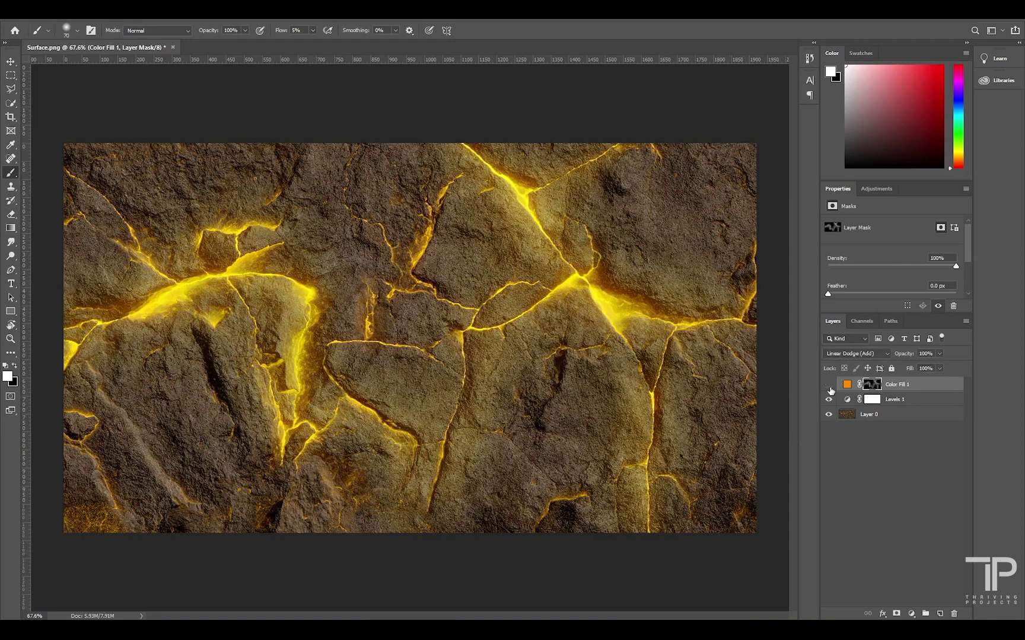
{"action": "left_click", "coordinate": [829, 386]}
{"action": "left_click", "coordinate": [938, 369]}
{"action": "mouse_move", "coordinate": [934, 383]}
{"action": "left_mouse_down"}
{"action": "mouse_move", "coordinate": [888, 385]}
{"action": "mouse_move", "coordinate": [927, 383]}
{"action": "left_mouse_up"}
{"action": "type", "text": "70"}
{"action": "left_click", "coordinate": [909, 385]}
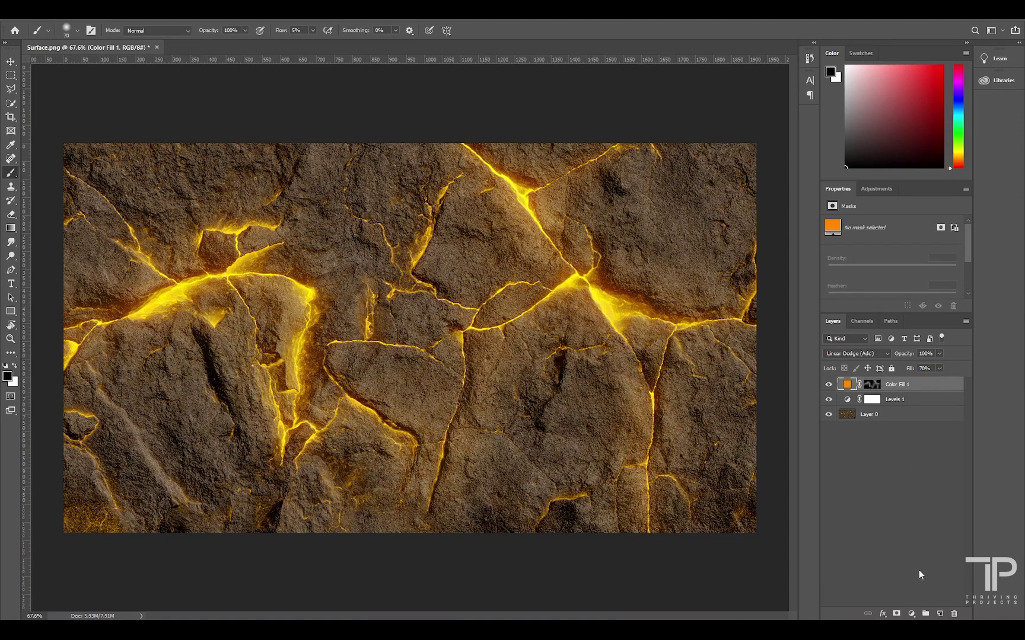
Add a bright yellow Solid Color fill layer on top of the stack and invert its mask to black.
{"action": "left_click", "coordinate": [911, 614]}
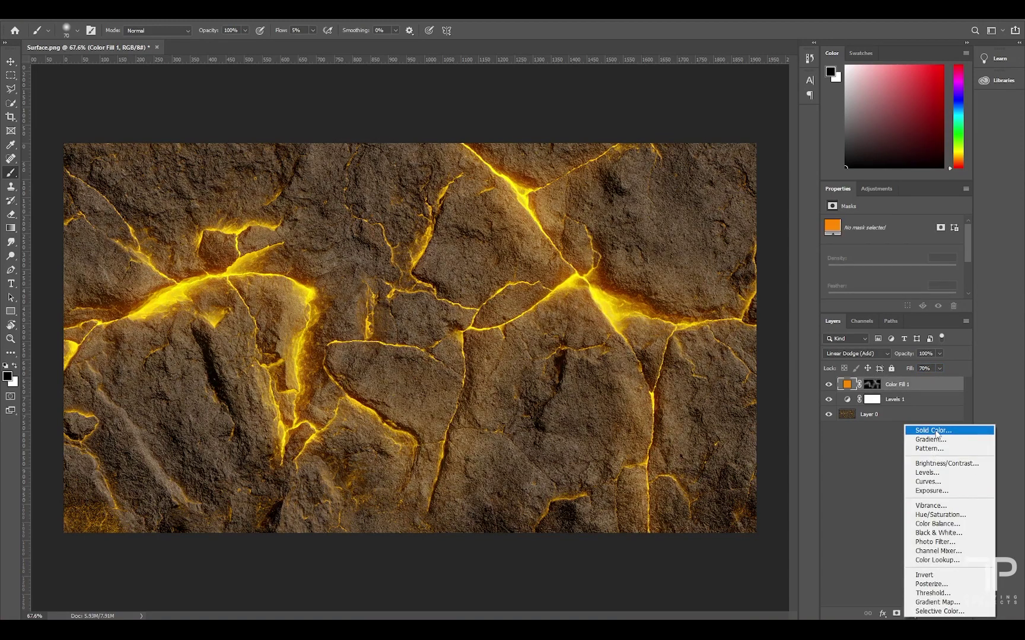
{"action": "left_click", "coordinate": [936, 431]}
{"action": "left_click", "coordinate": [768, 415]}
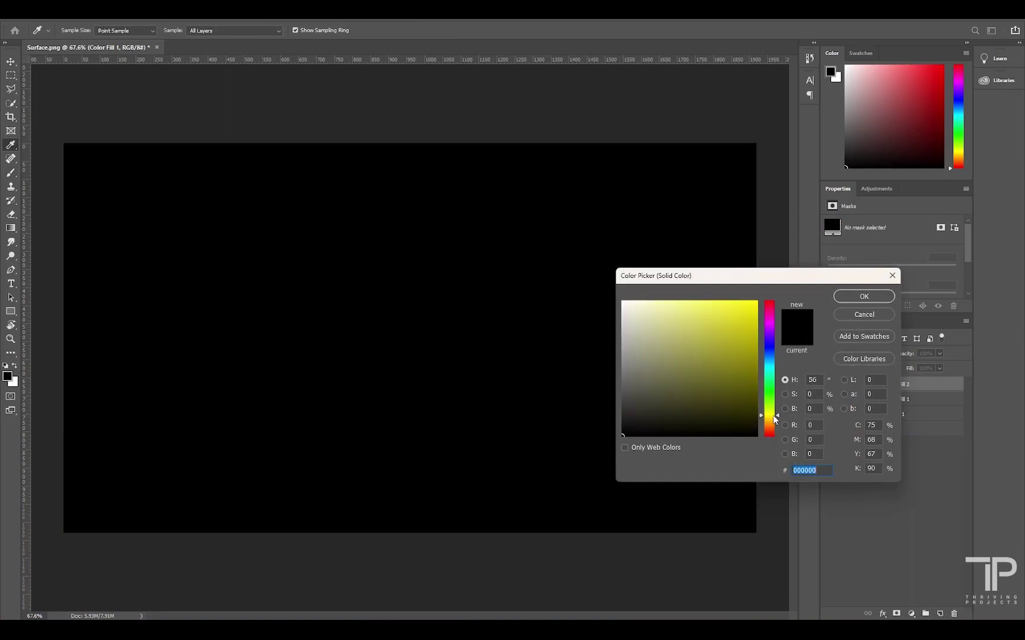
{"action": "left_click_drag", "start_coordinate": [738, 344], "coordinate": [759, 300]}
{"action": "left_click_drag", "start_coordinate": [778, 416], "coordinate": [778, 414]}
{"action": "key", "text": "Return"}
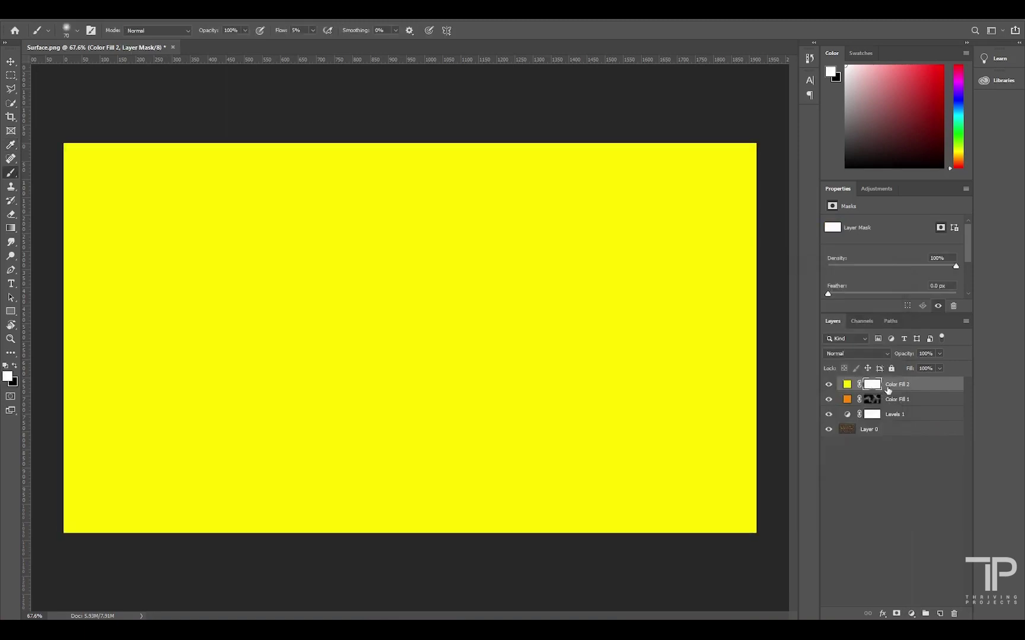
{"action": "key", "text": "ctrl+i"}
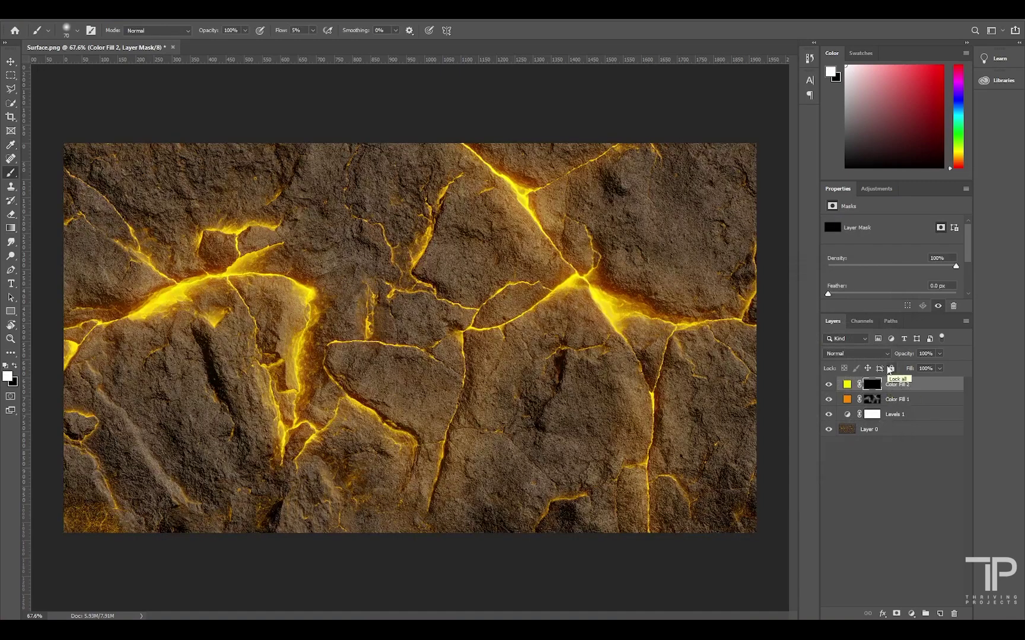
Paint white on the yellow fill layer's mask along the cracks with a smaller soft brush.
{"action": "right_click_drag", "start_coordinate": [533, 243], "coordinate": [557, 243], "text": "alt"}
{"action": "right_click_drag", "start_coordinate": [534, 185], "coordinate": [516, 185], "text": "alt"}
{"action": "left_click_drag", "start_coordinate": [752, 282], "coordinate": [745, 298]}
{"action": "left_click_drag", "start_coordinate": [674, 331], "coordinate": [649, 526]}
{"action": "mouse_move", "coordinate": [466, 331]}
{"action": "left_mouse_down"}
{"action": "mouse_move", "coordinate": [337, 389]}
{"action": "mouse_move", "coordinate": [418, 445]}
{"action": "left_mouse_up"}
{"action": "left_click_drag", "start_coordinate": [66, 367], "coordinate": [311, 345]}
{"action": "left_click_drag", "start_coordinate": [240, 306], "coordinate": [260, 356]}
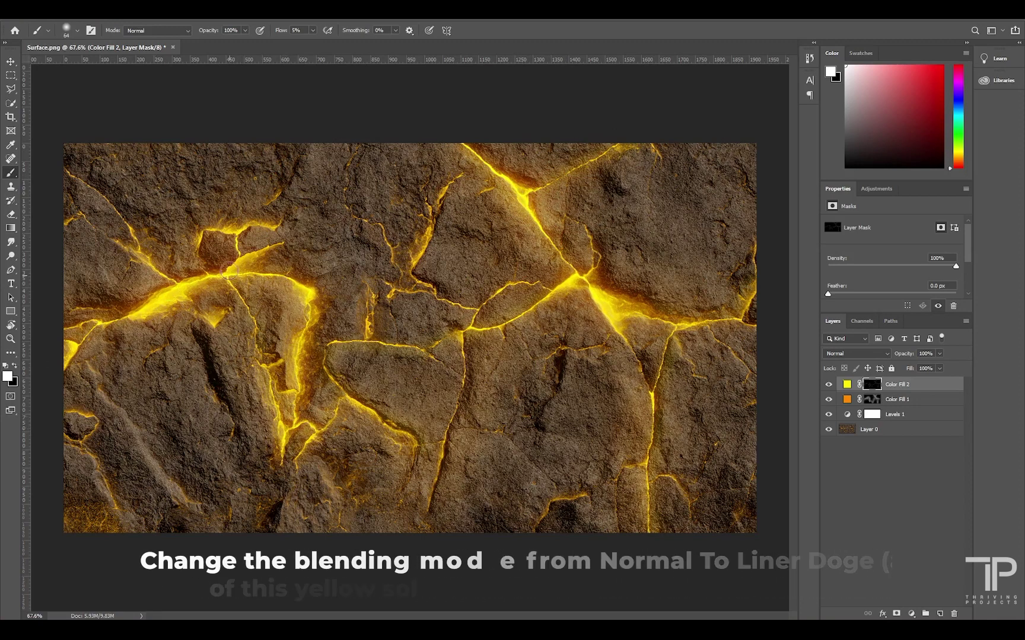
{"action": "left_click_drag", "start_coordinate": [199, 239], "coordinate": [218, 273]}
Reduce the yellow fill layer's Fill to 50%.
{"action": "key", "text": "v"}
{"action": "left_click", "coordinate": [939, 369]}
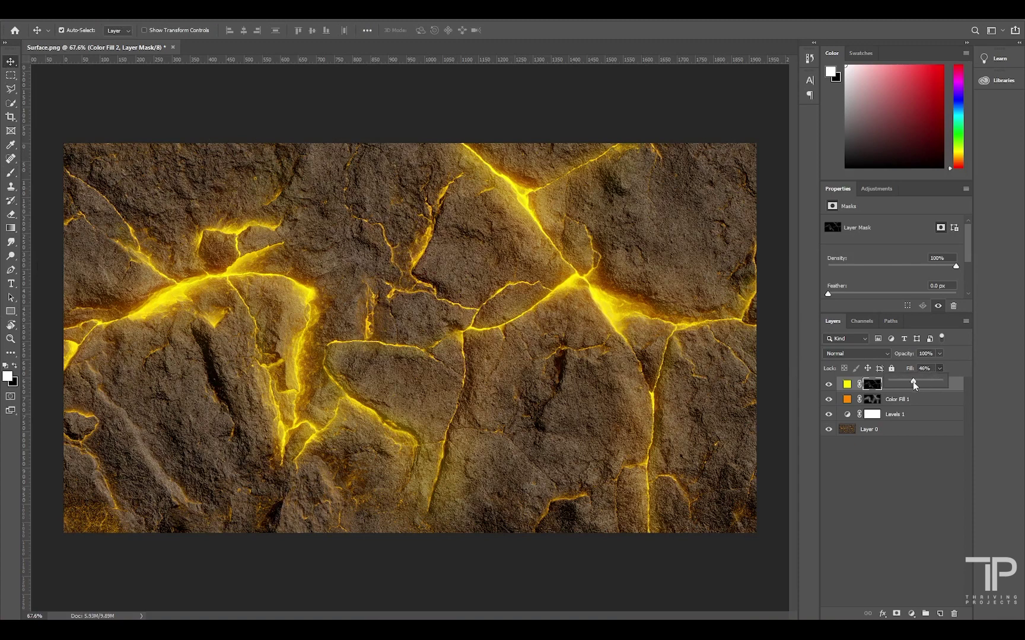
{"action": "left_click_drag", "start_coordinate": [914, 383], "coordinate": [920, 382]}
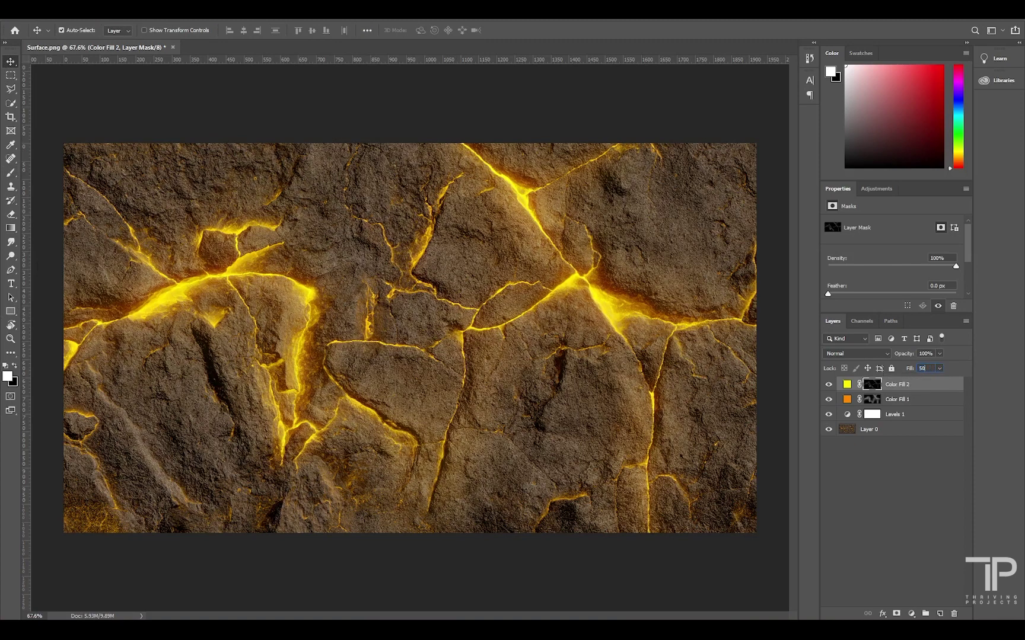
Change the orange fill layer's color to the redder orange ff6600.
{"action": "left_click", "coordinate": [841, 402]}
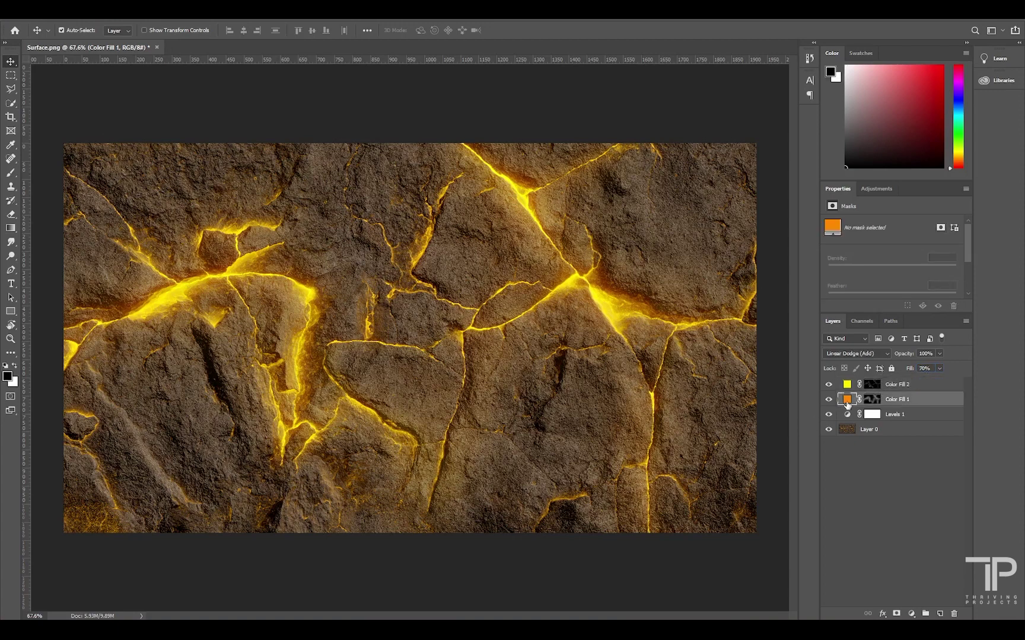
{"action": "double_click", "coordinate": [846, 400]}
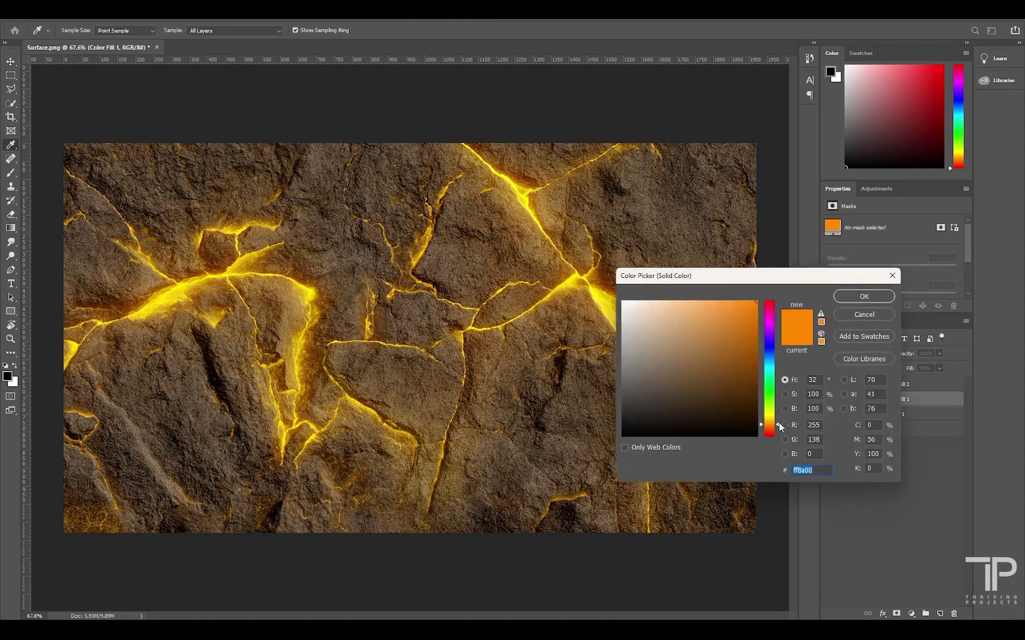
{"action": "mouse_move", "coordinate": [779, 423]}
{"action": "left_mouse_down"}
{"action": "mouse_move", "coordinate": [778, 438]}
{"action": "mouse_move", "coordinate": [779, 428]}
{"action": "left_mouse_up"}
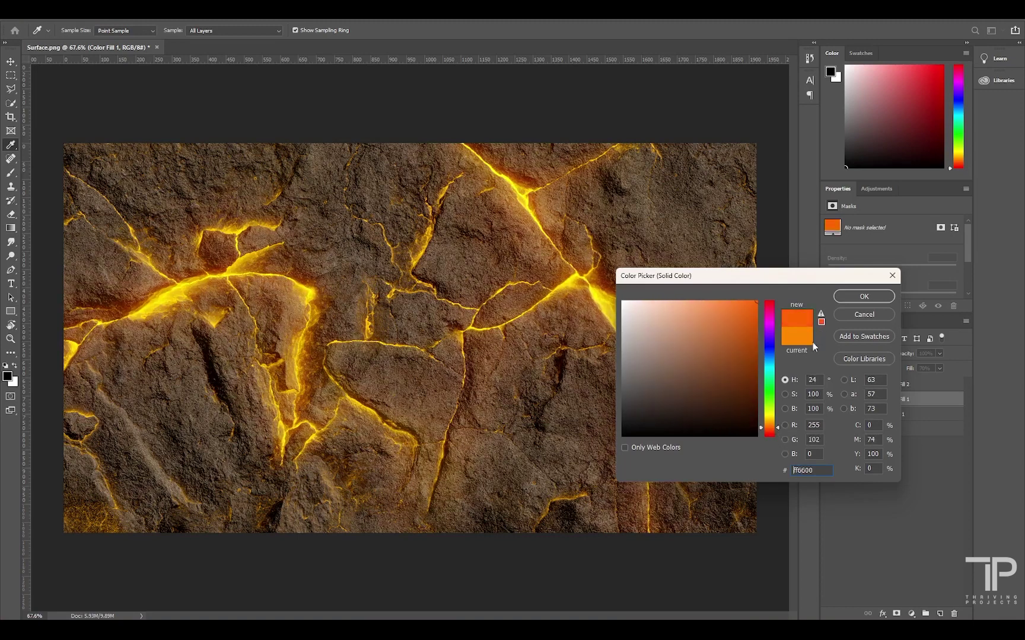
{"action": "left_click", "coordinate": [862, 296]}
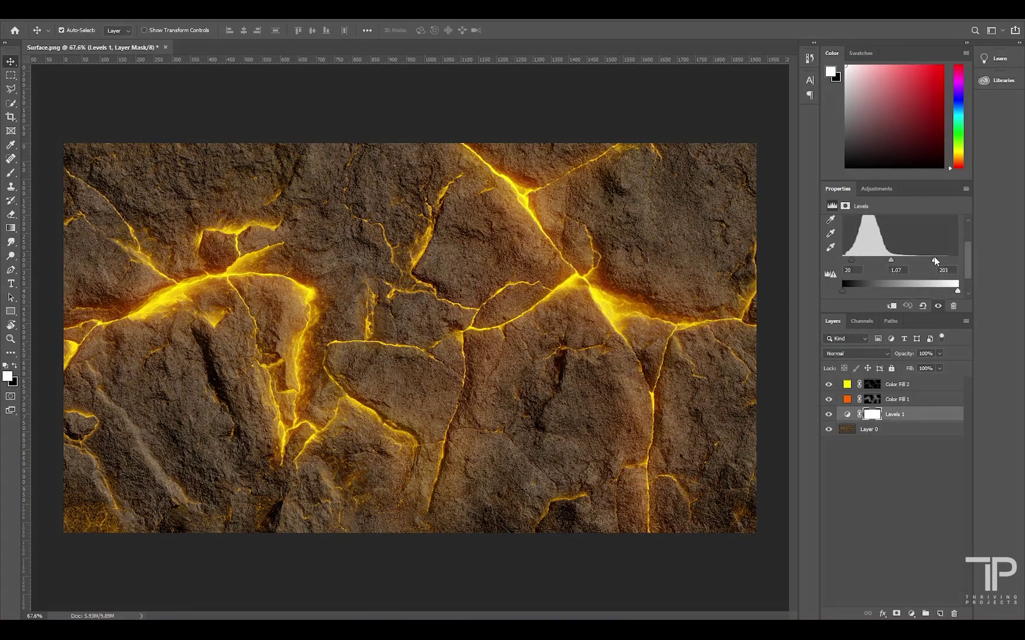